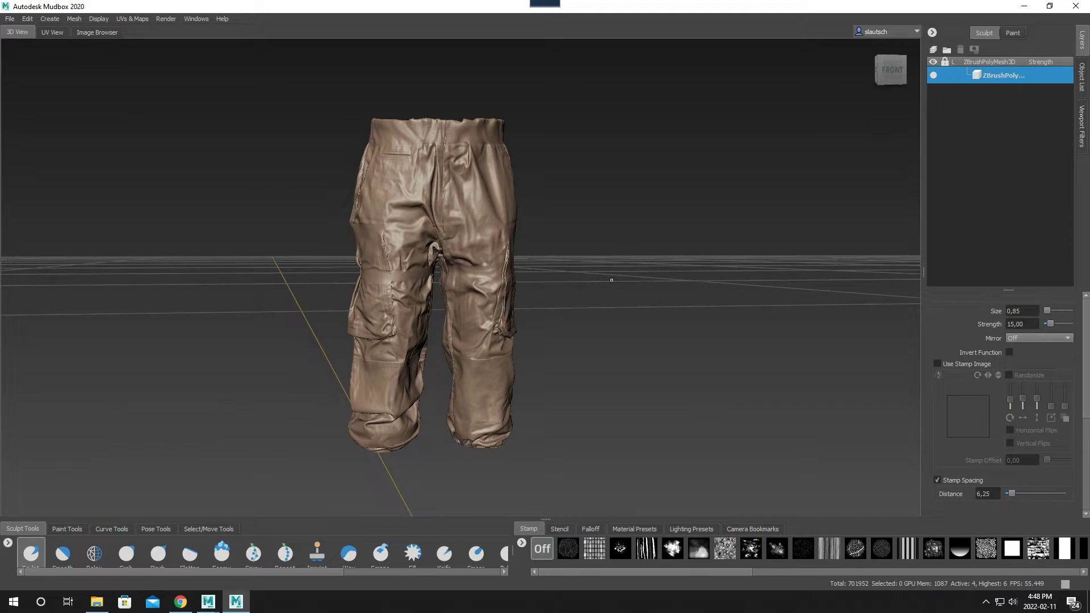
- Open the saved texture map extraction My Extraction Operation 1 and show its Vector Displacement Map settings
{"action": "left_click_drag", "start_coordinate": [611, 280], "coordinate": [534, 271], "text": "alt"}
{"action": "right_click_drag", "start_coordinate": [533, 271], "coordinate": [556, 290], "text": "alt"}
{"action": "mouse_move", "coordinate": [556, 290]}
{"action": "left_mouse_down", "text": "alt"}
{"action": "mouse_move", "coordinate": [508, 280]}
{"action": "mouse_move", "coordinate": [564, 272]}
{"action": "mouse_move", "coordinate": [499, 271]}
{"action": "left_mouse_up", "text": "alt"}
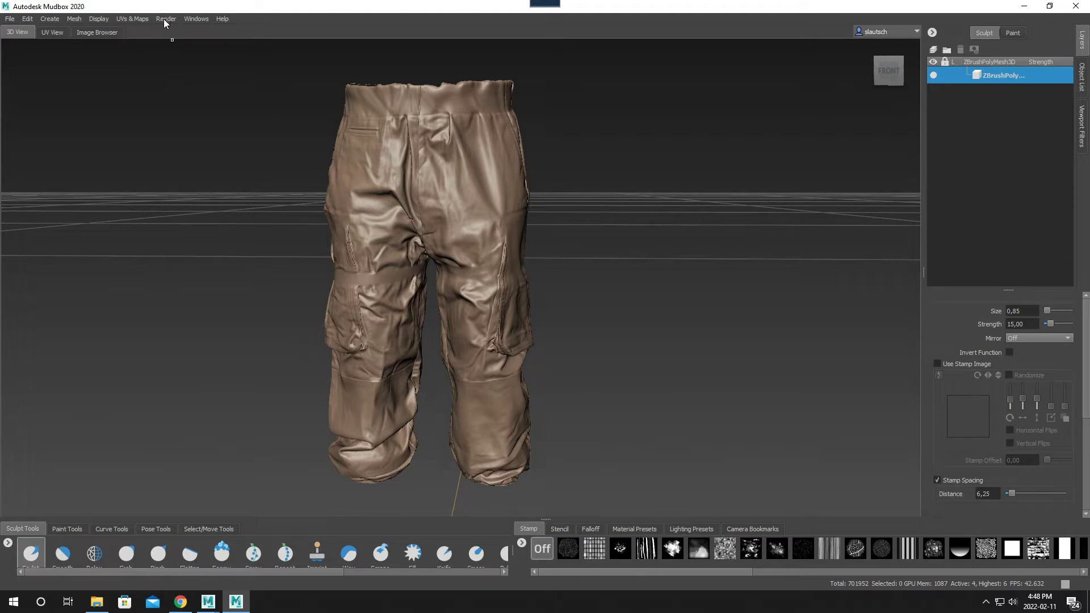
{"action": "left_click", "coordinate": [75, 18]}
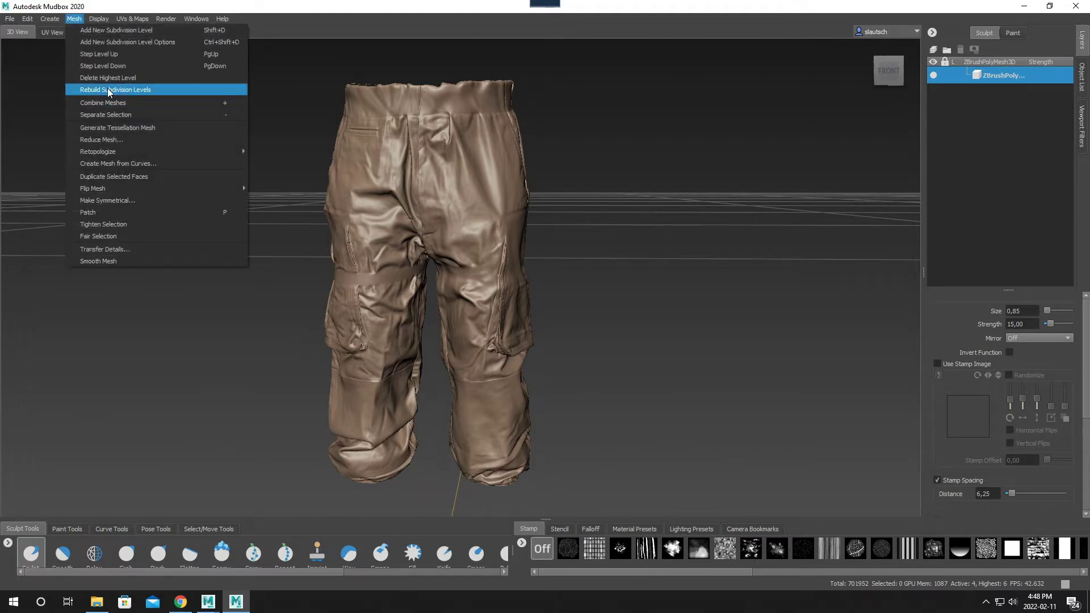
{"action": "mouse_move", "coordinate": [172, 25]}
{"action": "mouse_move", "coordinate": [137, 20]}
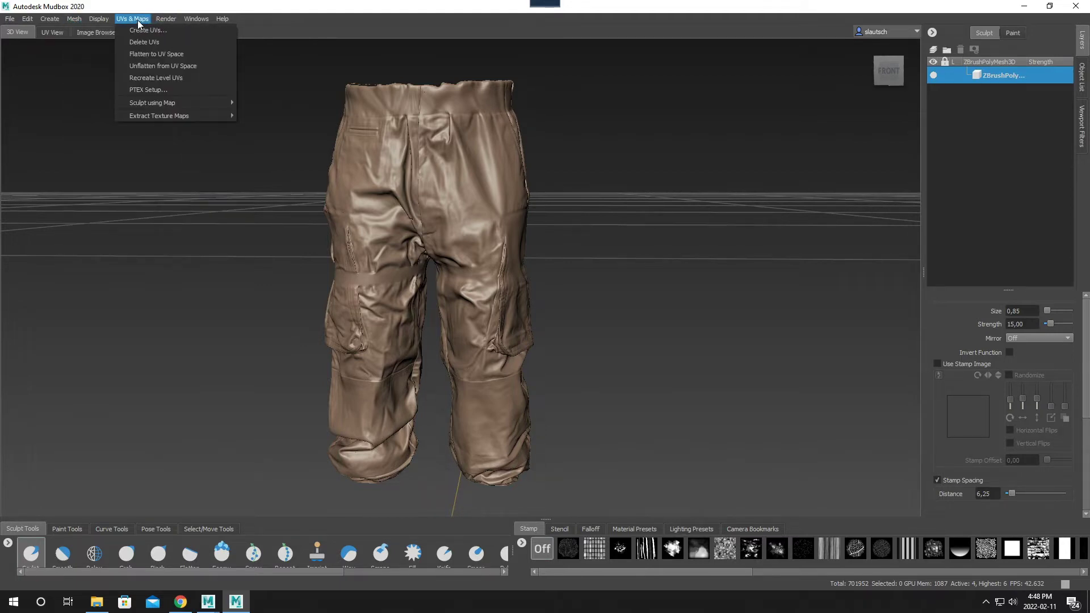
{"action": "mouse_move", "coordinate": [172, 117]}
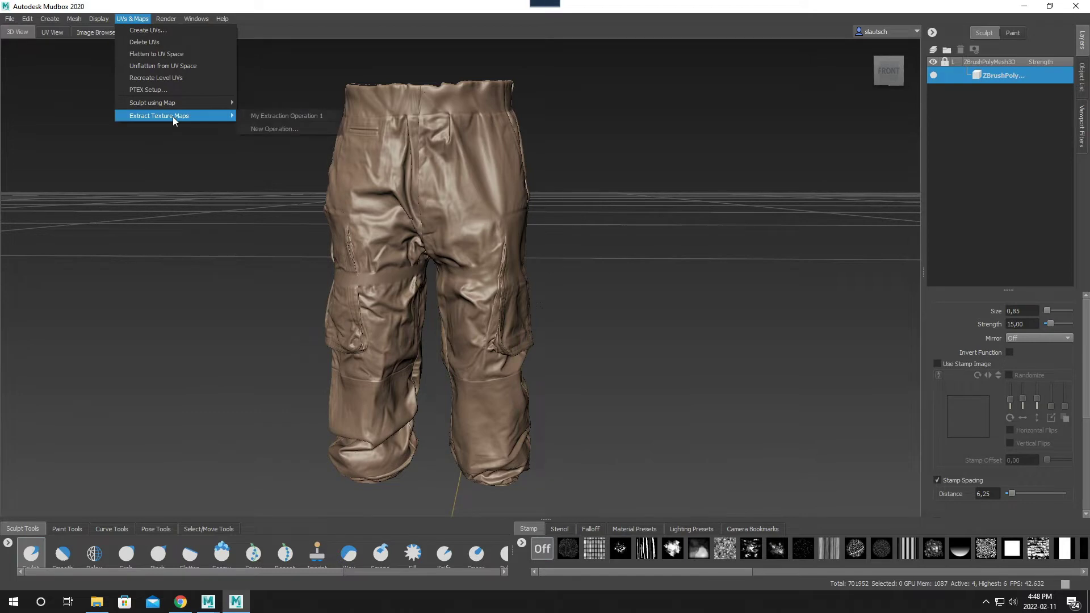
{"action": "left_click", "coordinate": [268, 117]}
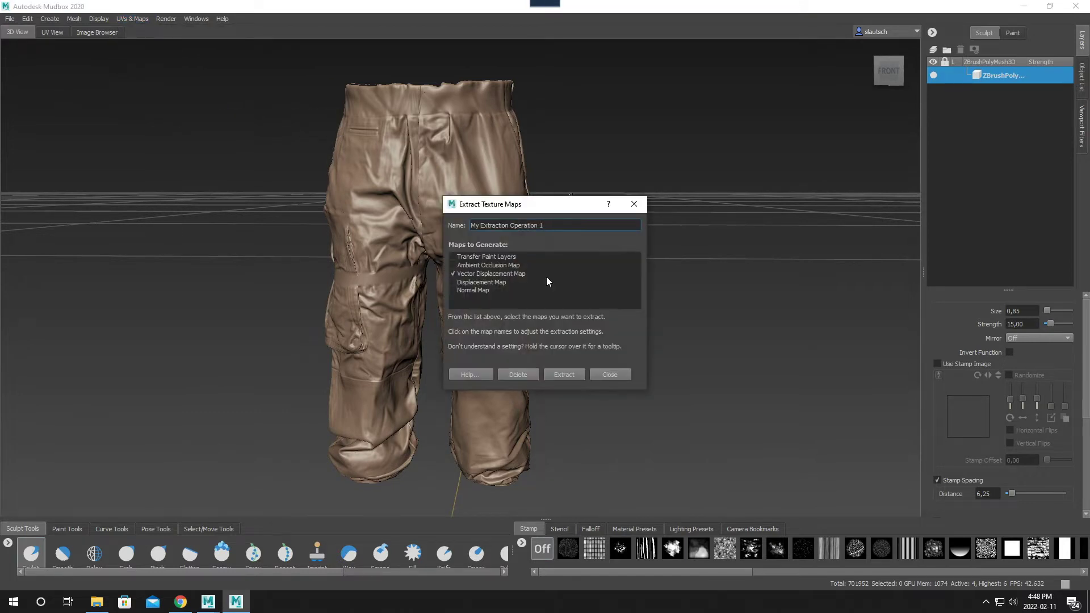
{"action": "left_click", "coordinate": [498, 273]}
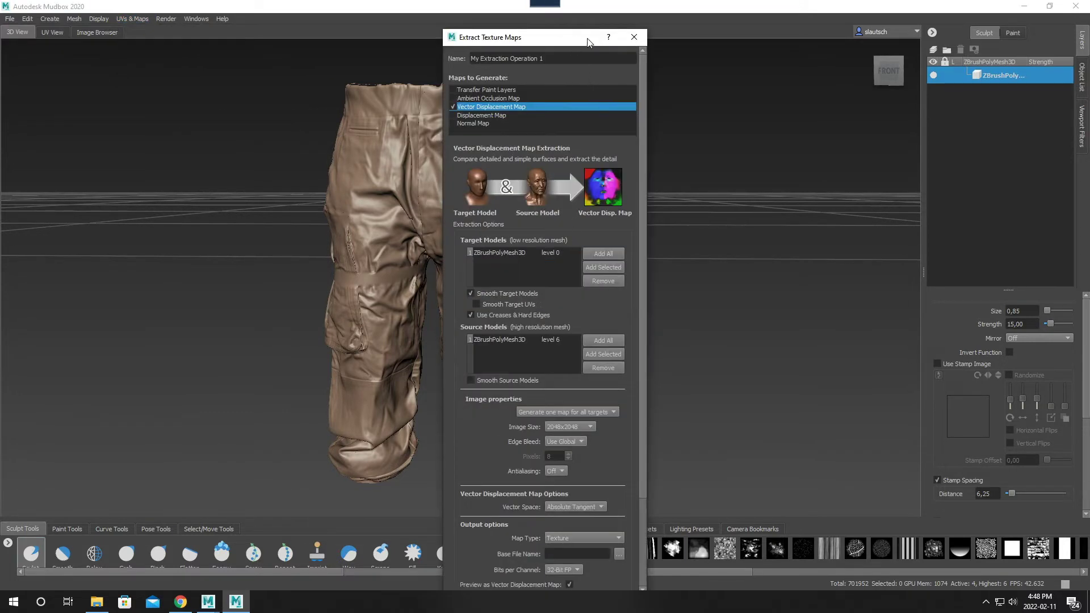
{"action": "left_click_drag", "start_coordinate": [588, 42], "coordinate": [630, 32]}
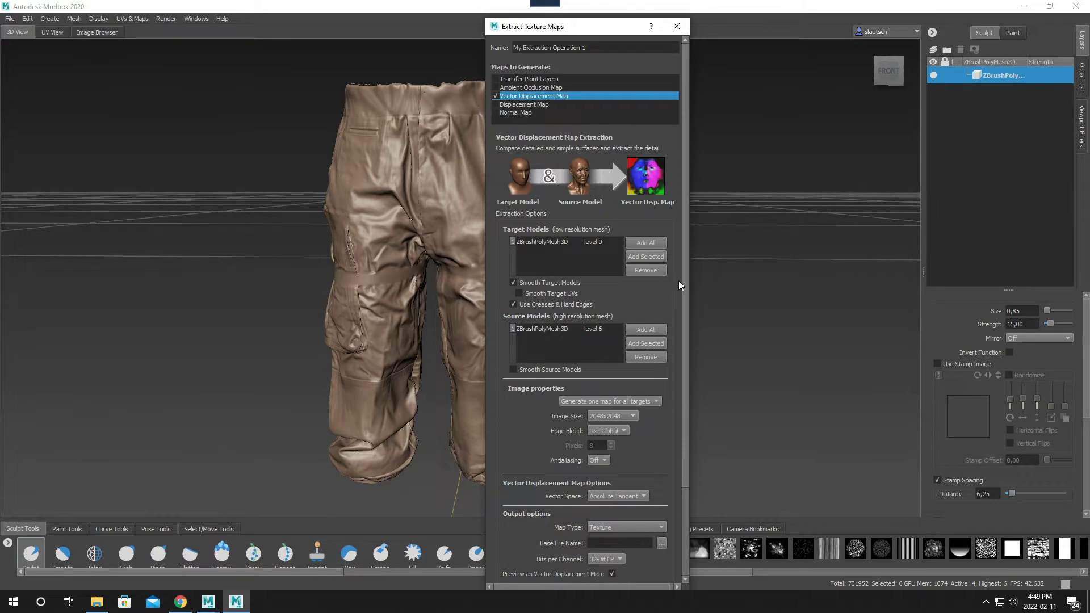
- Keep the extraction's target model at level 0 and choose level 6 for the source model
{"action": "scroll", "coordinate": [687, 276], "scroll_direction": "down", "scroll_amount": 3}
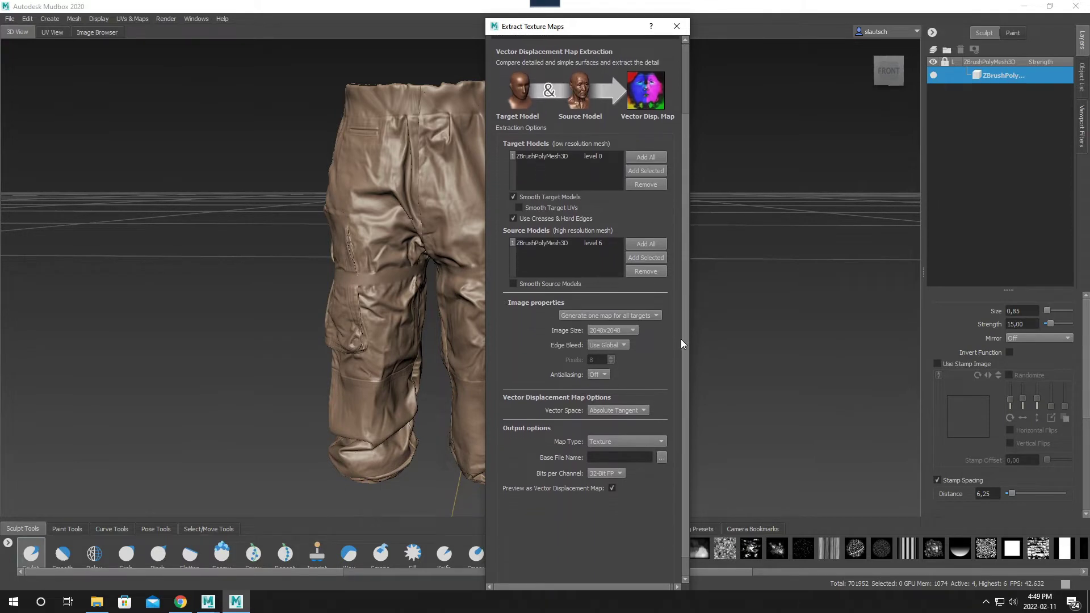
{"action": "left_click", "coordinate": [560, 165]}
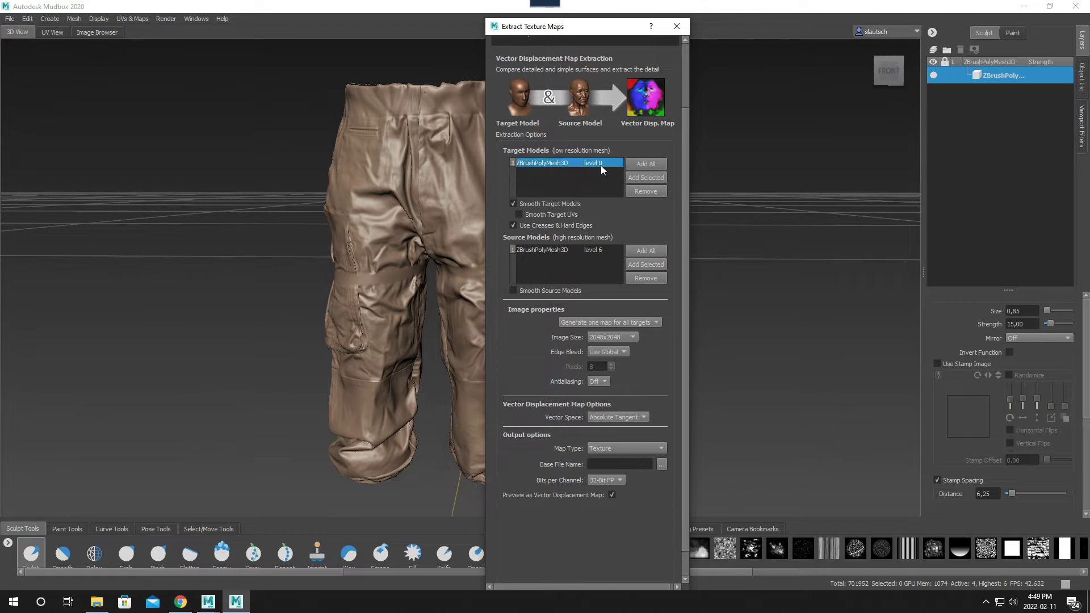
{"action": "left_click", "coordinate": [600, 164]}
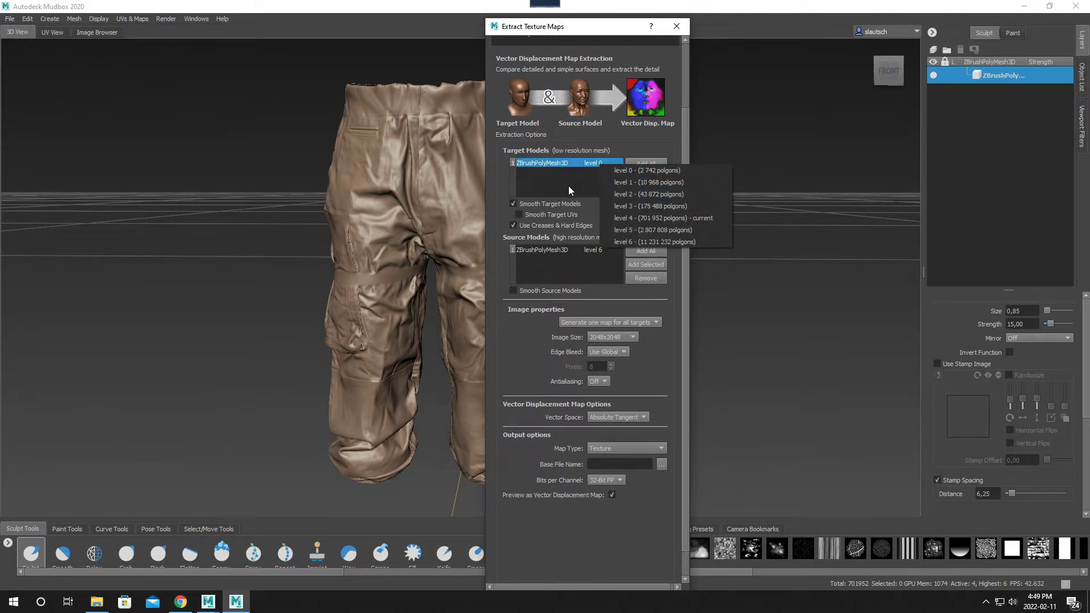
{"action": "left_click", "coordinate": [539, 183]}
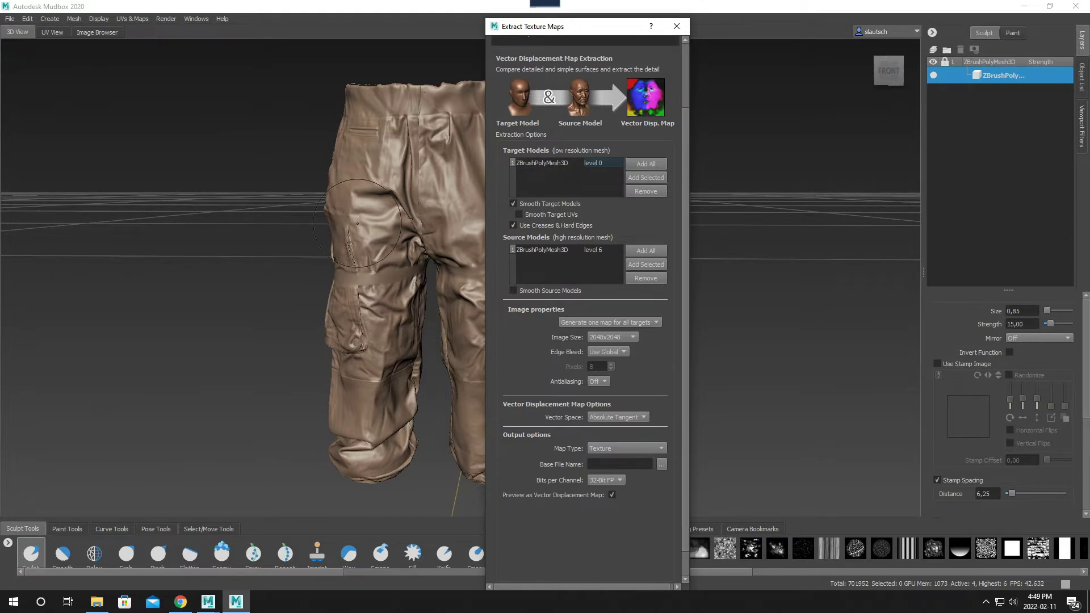
{"action": "left_click", "coordinate": [592, 252]}
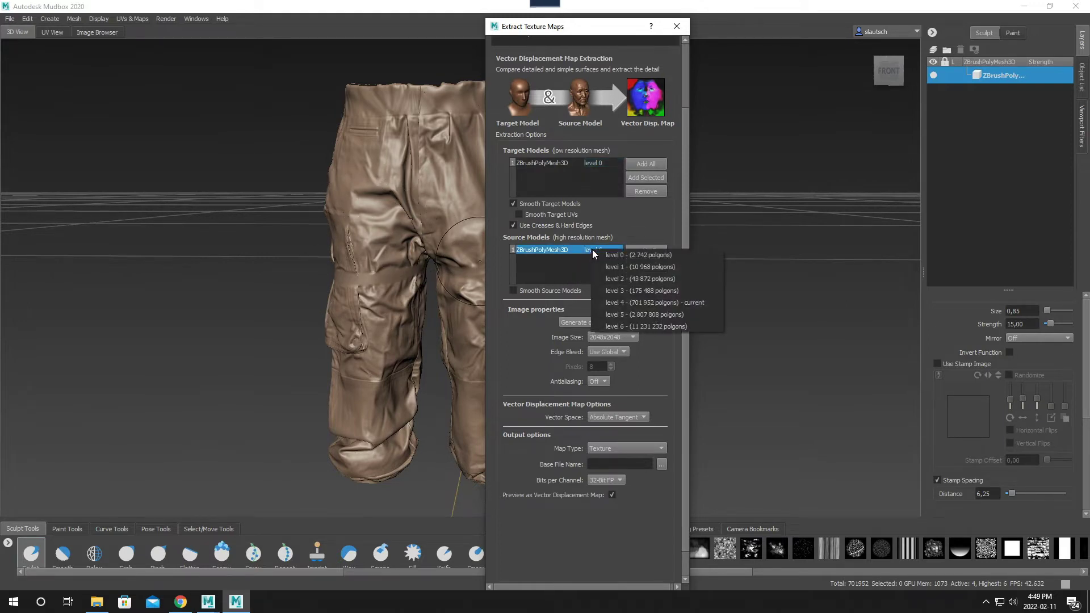
{"action": "left_click", "coordinate": [631, 326]}
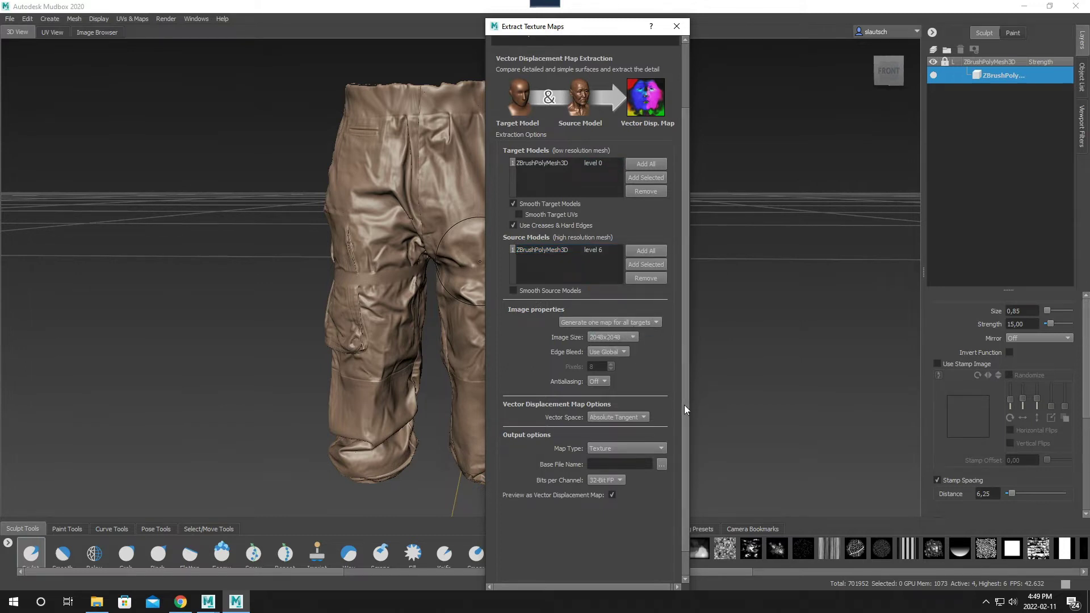
- Browse for the output file location and create a folder named AbsTangB inside TestVectorA
{"action": "left_click_drag", "start_coordinate": [683, 405], "coordinate": [679, 434]}
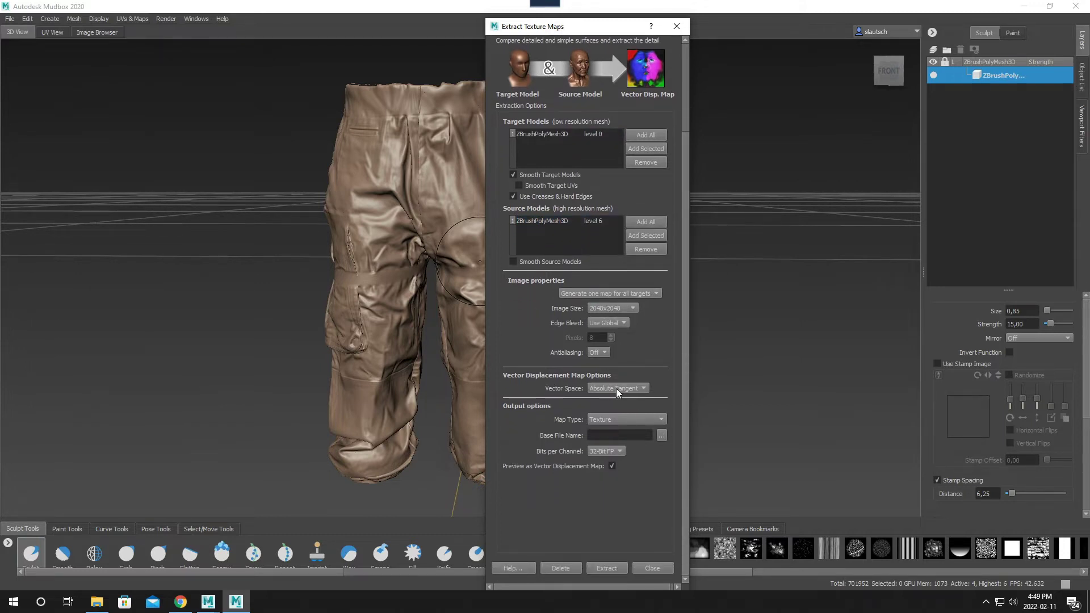
{"action": "left_click", "coordinate": [661, 434]}
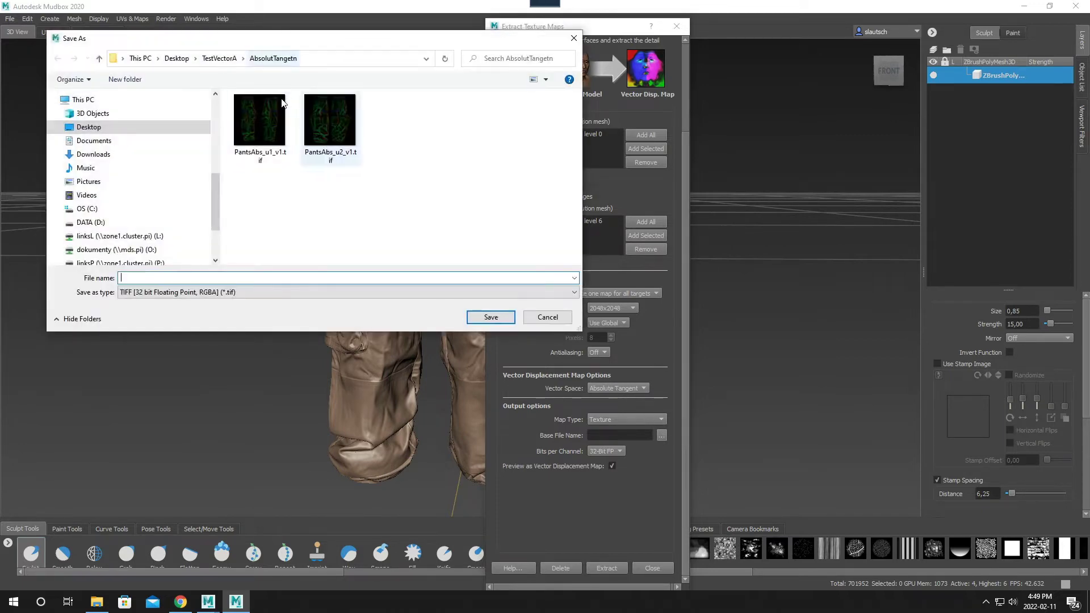
{"action": "left_click", "coordinate": [219, 58]}
{"action": "right_click", "coordinate": [294, 199]}
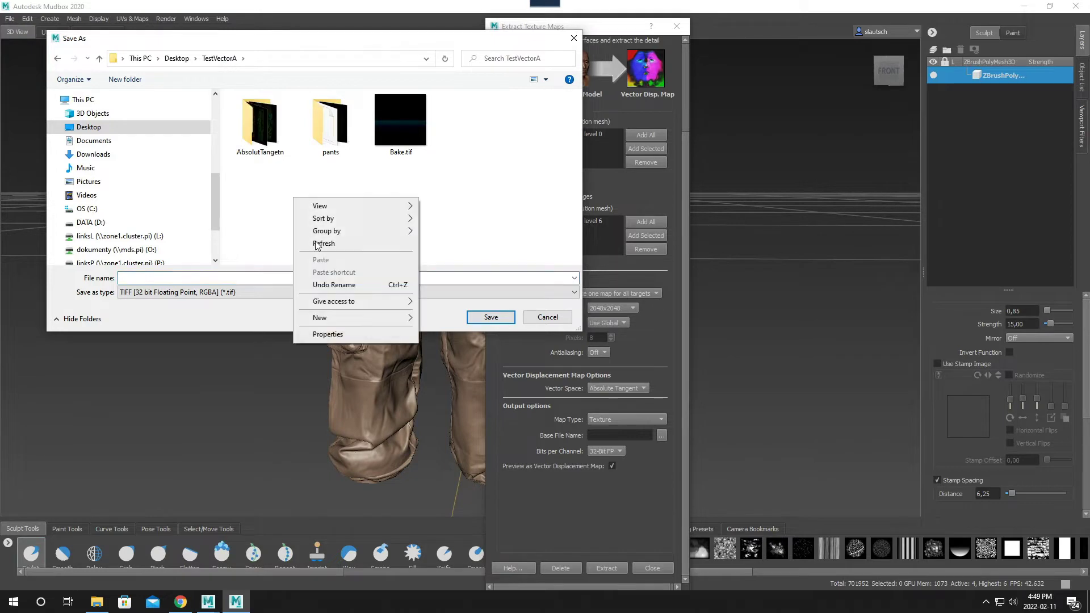
{"action": "mouse_move", "coordinate": [362, 319]}
{"action": "left_click", "coordinate": [442, 320]}
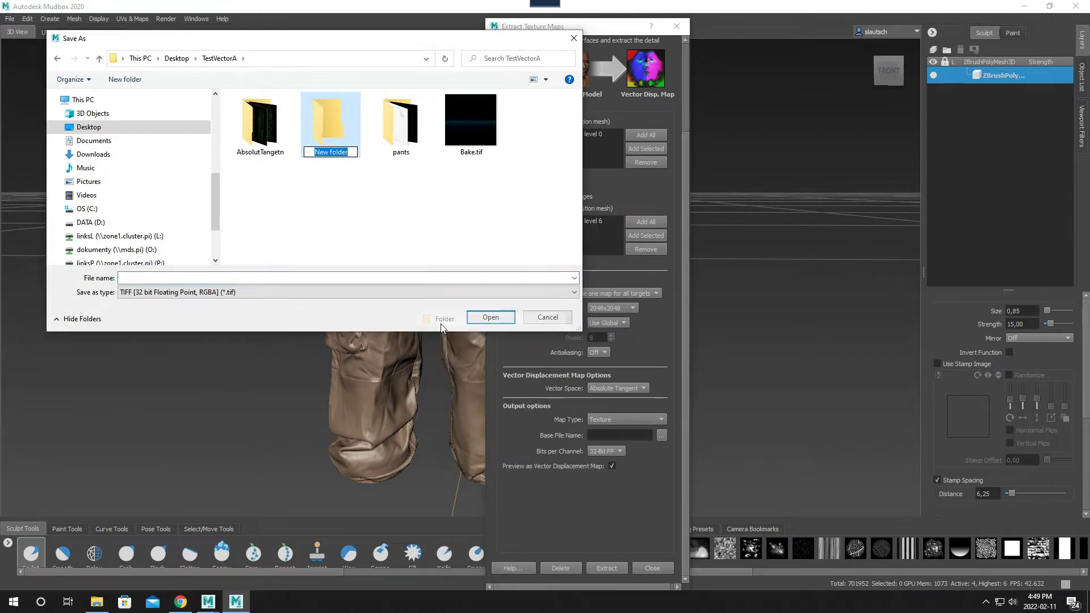
{"action": "type", "text": "A"}
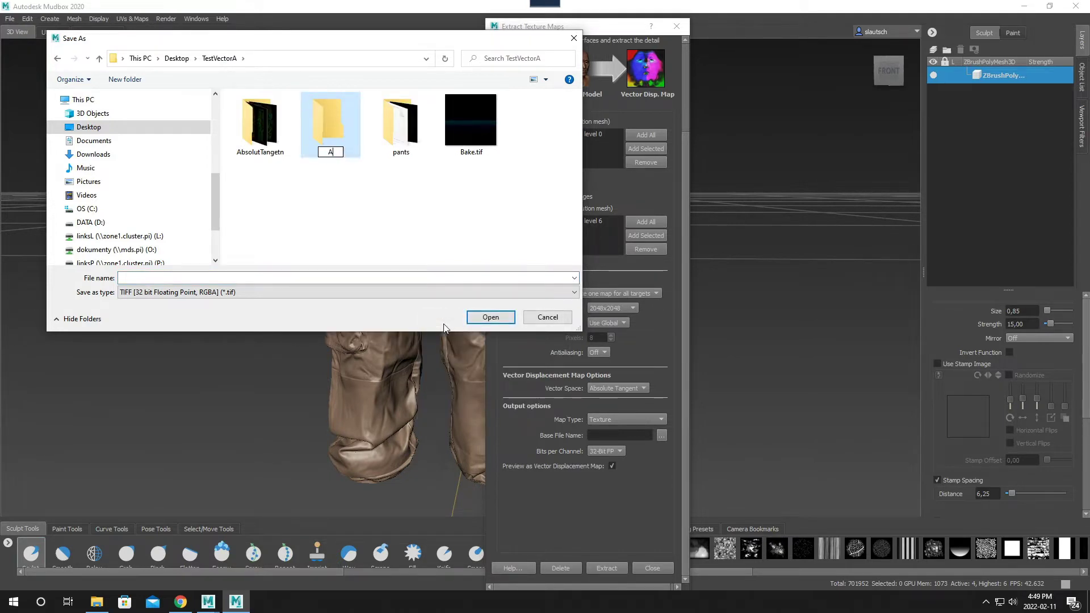
{"action": "type", "text": "bsTang"}
{"action": "type", "text": "B"}
{"action": "key", "text": "Return"}
- Set the output base file to bake2 in the AbsTangB folder as a 32-bit floating point TIFF
{"action": "double_click", "coordinate": [331, 125]}
{"action": "left_click", "coordinate": [221, 280]}
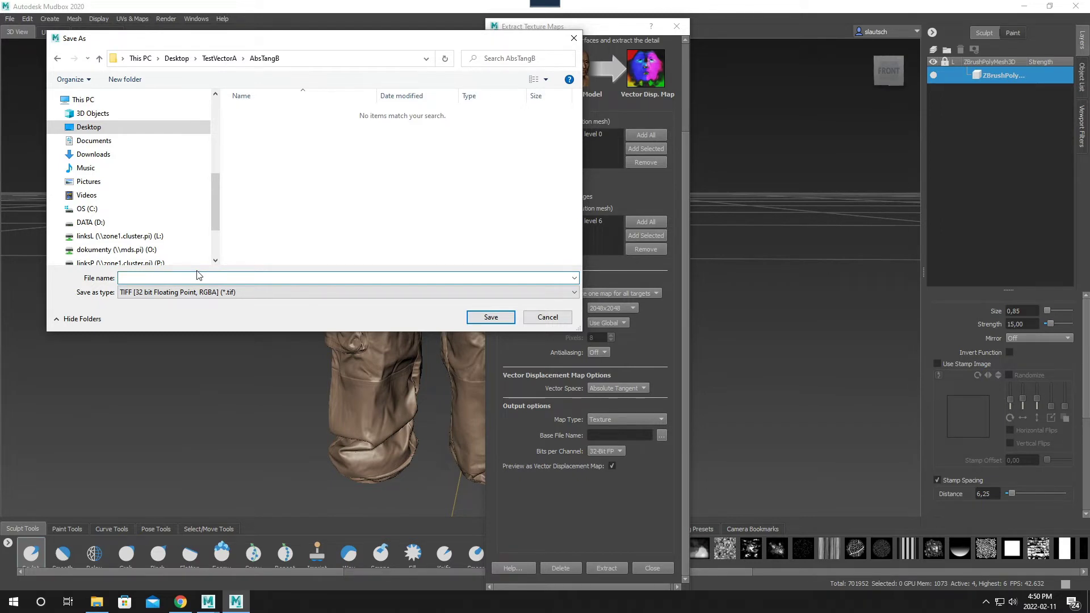
{"action": "type", "text": "bake2"}
{"action": "left_click", "coordinate": [505, 318]}
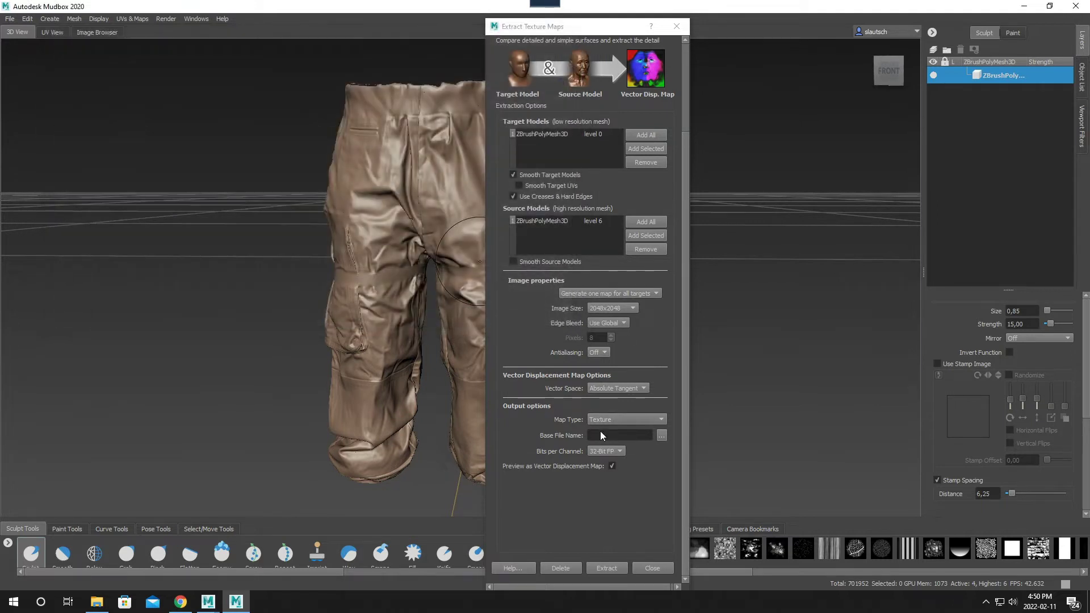
- Extract the vector displacement map with its preview turned off and a custom edge bleed of 16 pixels
{"action": "left_click", "coordinate": [612, 465]}
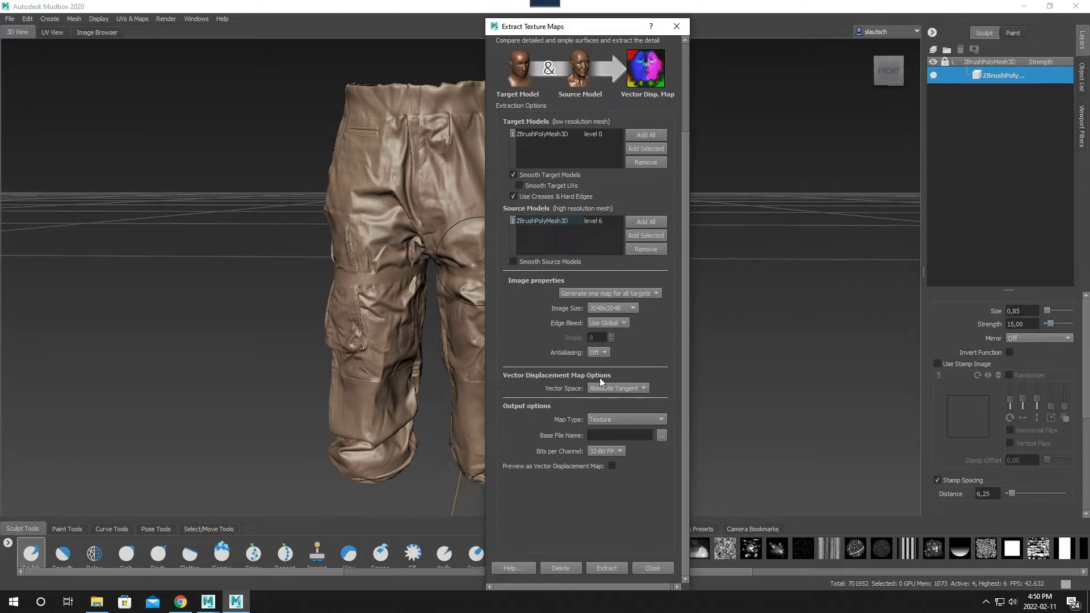
{"action": "left_click", "coordinate": [624, 324]}
{"action": "left_click", "coordinate": [611, 337]}
{"action": "left_click", "coordinate": [612, 335]}
{"action": "left_click", "coordinate": [606, 568]}
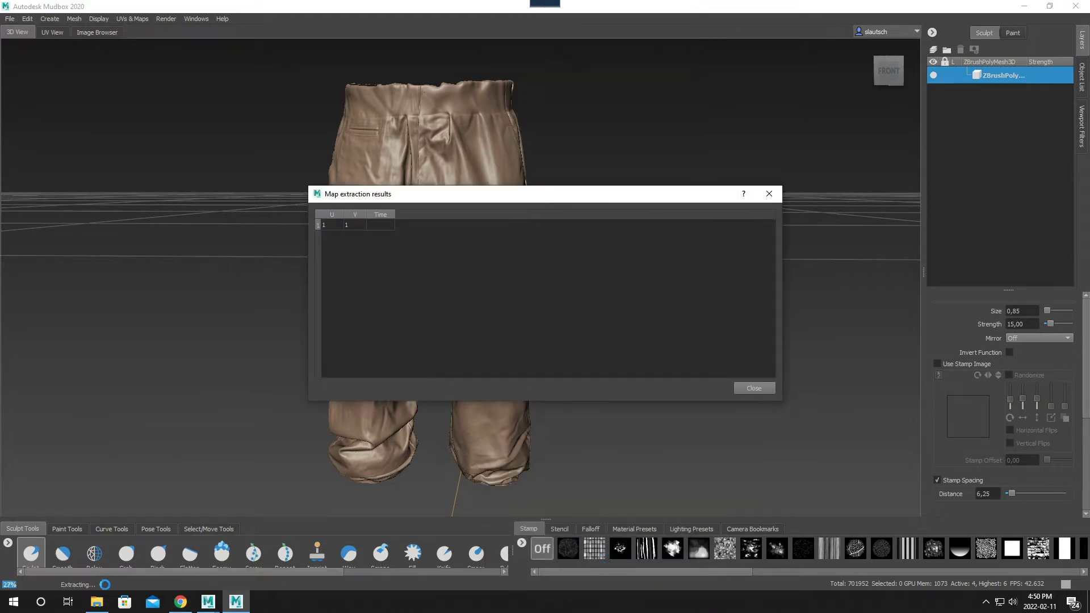
- Switch to File Explorer and inspect the AbsTangB and AbsolutTangetn folders inside TestVectorA
{"action": "left_click", "coordinate": [97, 602]}
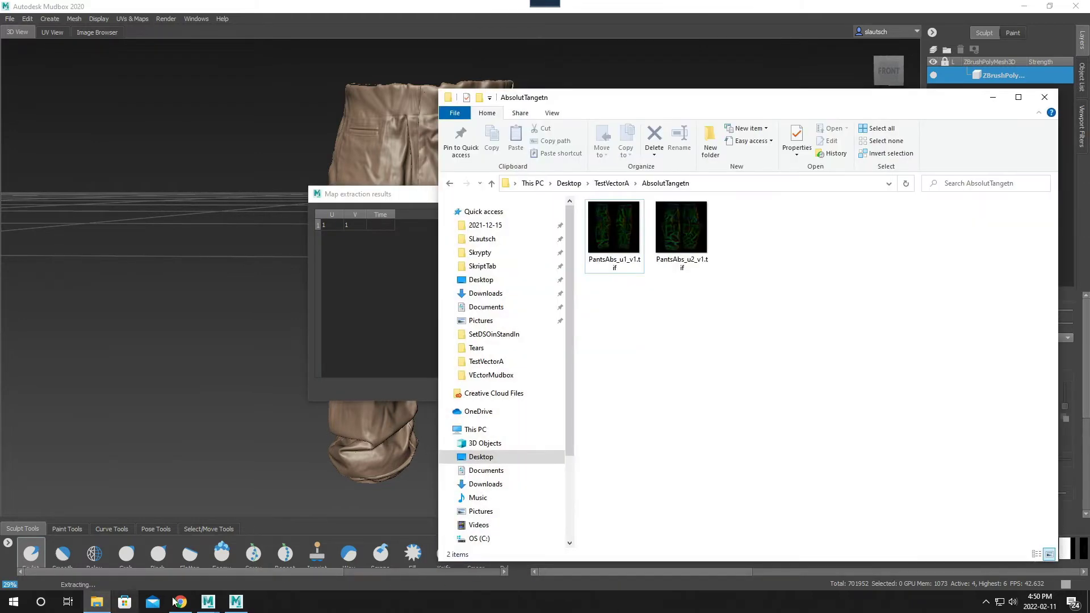
{"action": "left_click", "coordinate": [614, 184]}
{"action": "double_click", "coordinate": [613, 232]}
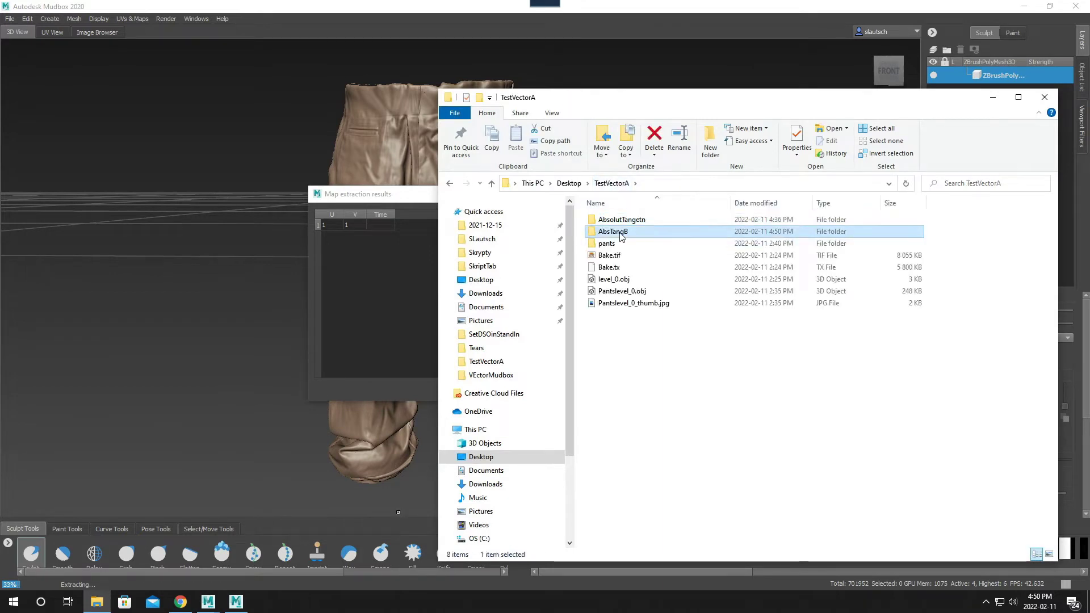
{"action": "left_click_drag", "start_coordinate": [777, 105], "coordinate": [720, 99]}
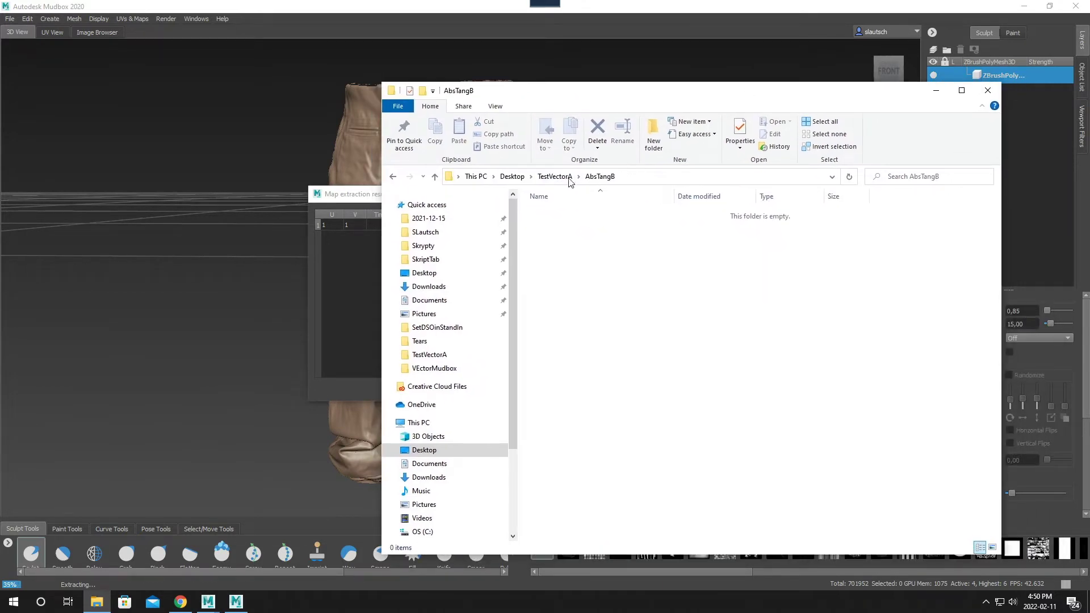
{"action": "left_click", "coordinate": [568, 176]}
{"action": "double_click", "coordinate": [570, 217]}
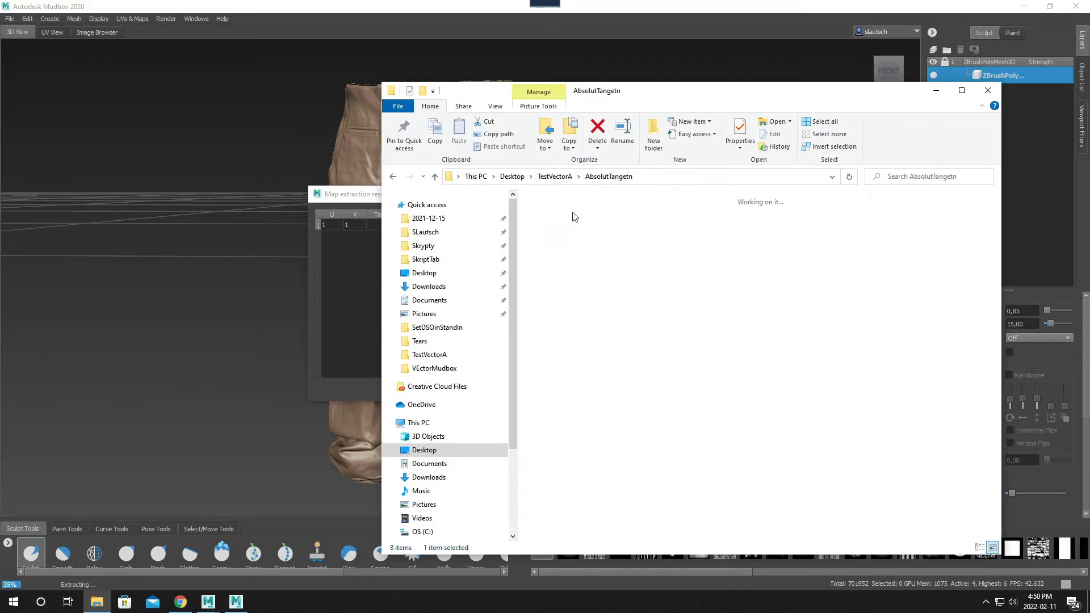
{"action": "mouse_move", "coordinate": [567, 260]}
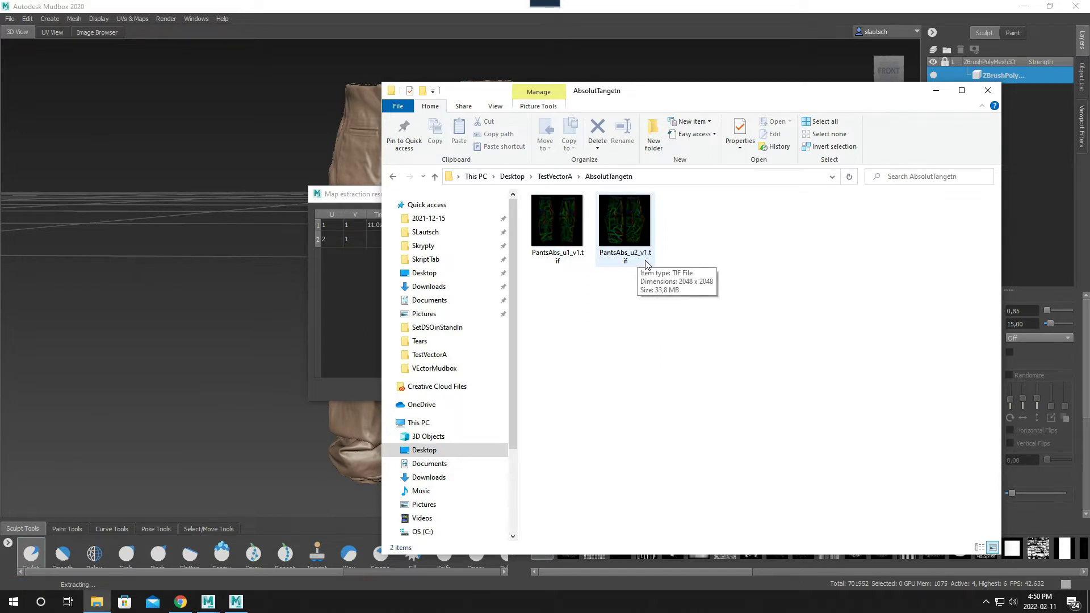
- Open the AbsTangB folder in TestVectorA, select its full path, and minimize File Explorer
{"action": "left_click", "coordinate": [555, 177]}
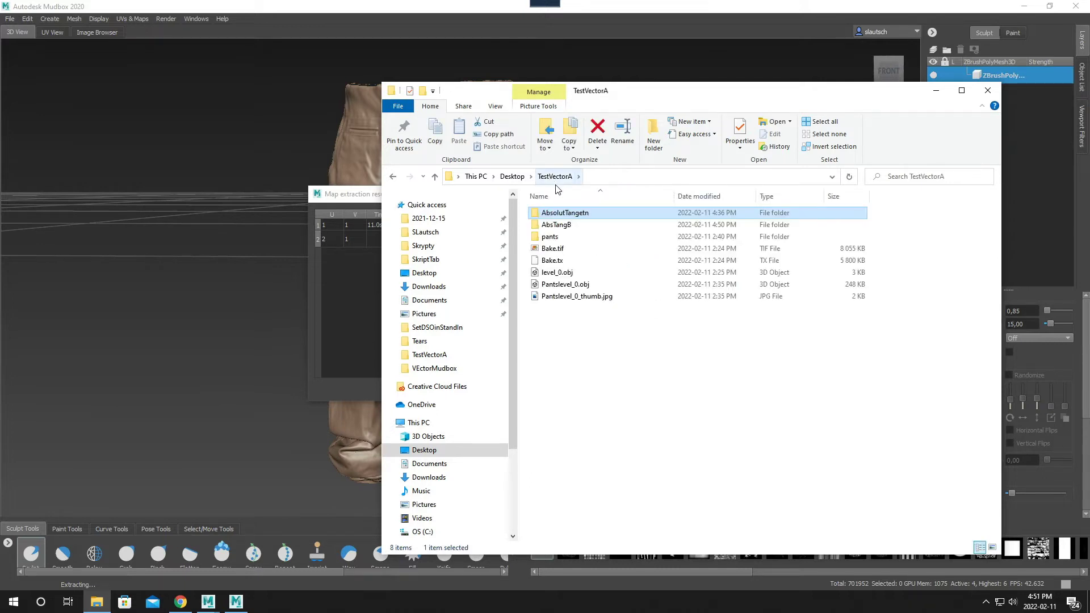
{"action": "double_click", "coordinate": [566, 226]}
{"action": "left_click", "coordinate": [661, 177]}
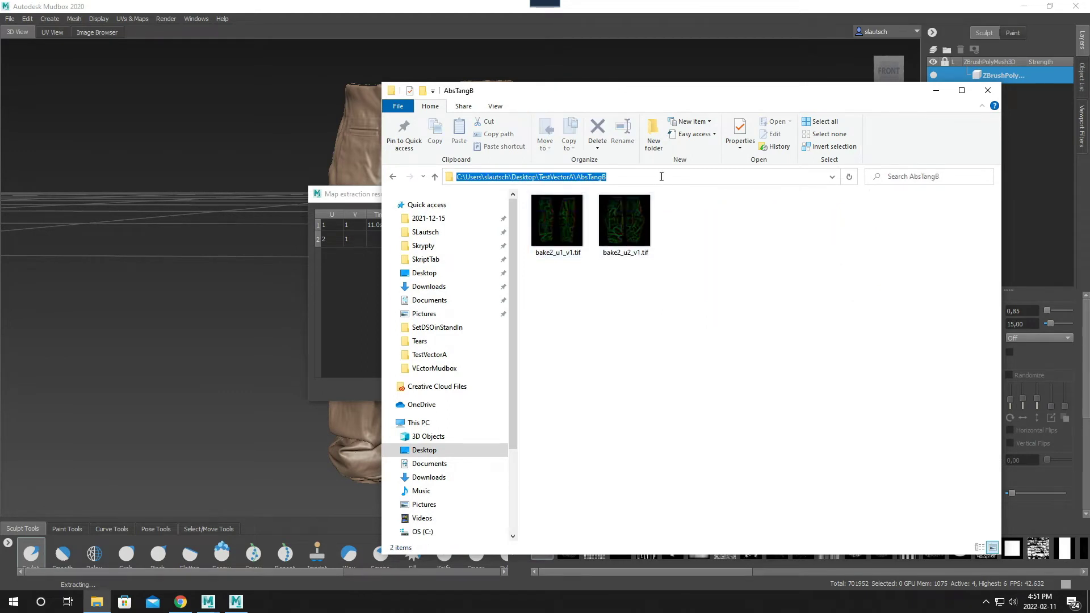
{"action": "left_click", "coordinate": [936, 90]}
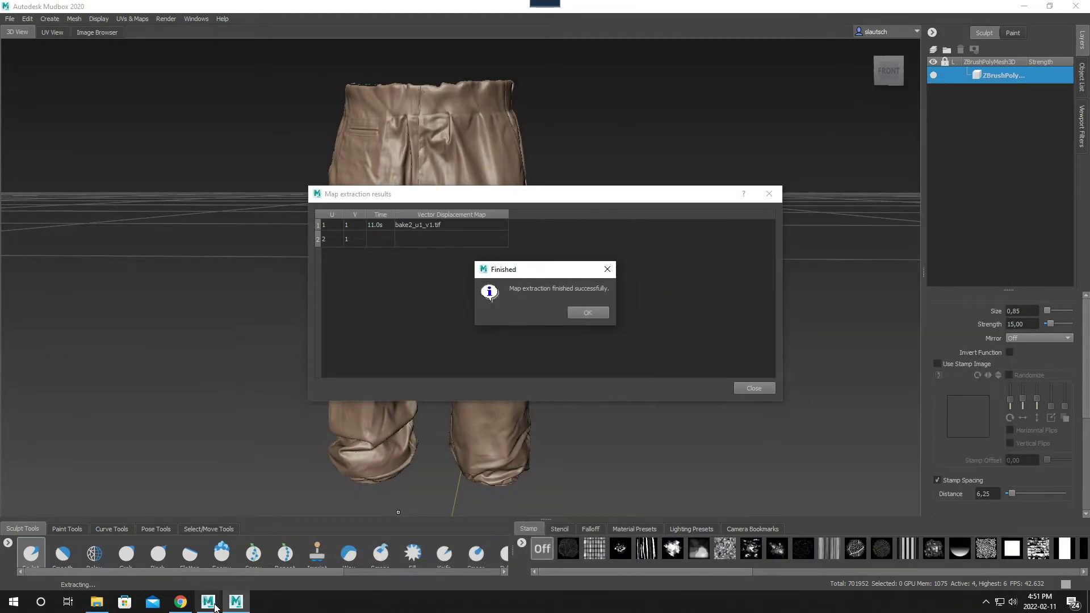
- Switch to Maya and close the render view window
{"action": "mouse_move", "coordinate": [210, 603]}
{"action": "left_click", "coordinate": [141, 540]}
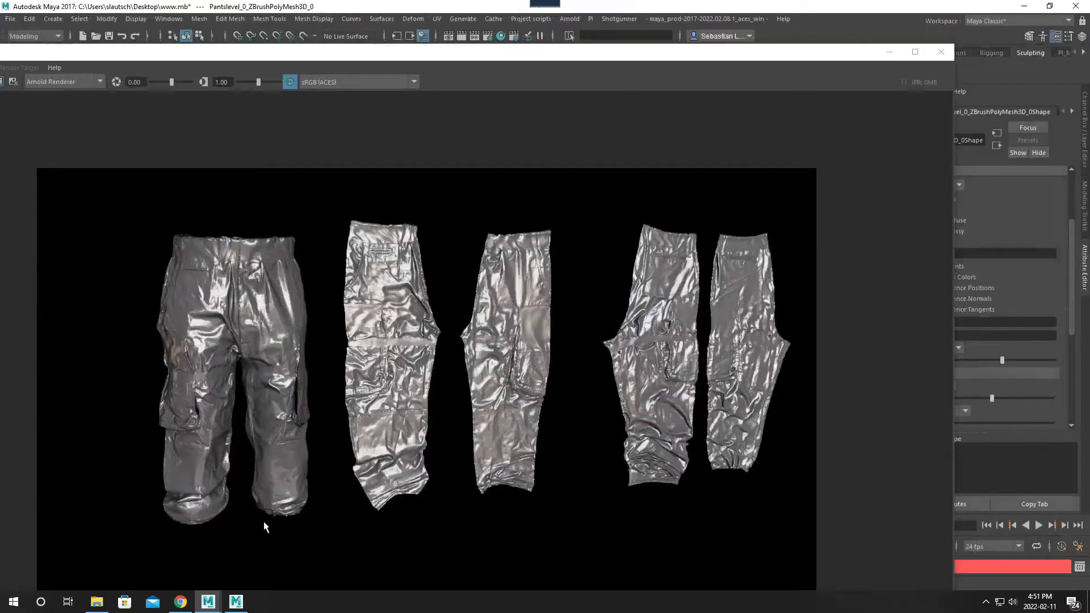
{"action": "left_click", "coordinate": [940, 52]}
- Delete the whole old shading network in the node graph: the file texture, displacement shader, blinn and shading group
{"action": "left_click", "coordinate": [276, 366]}
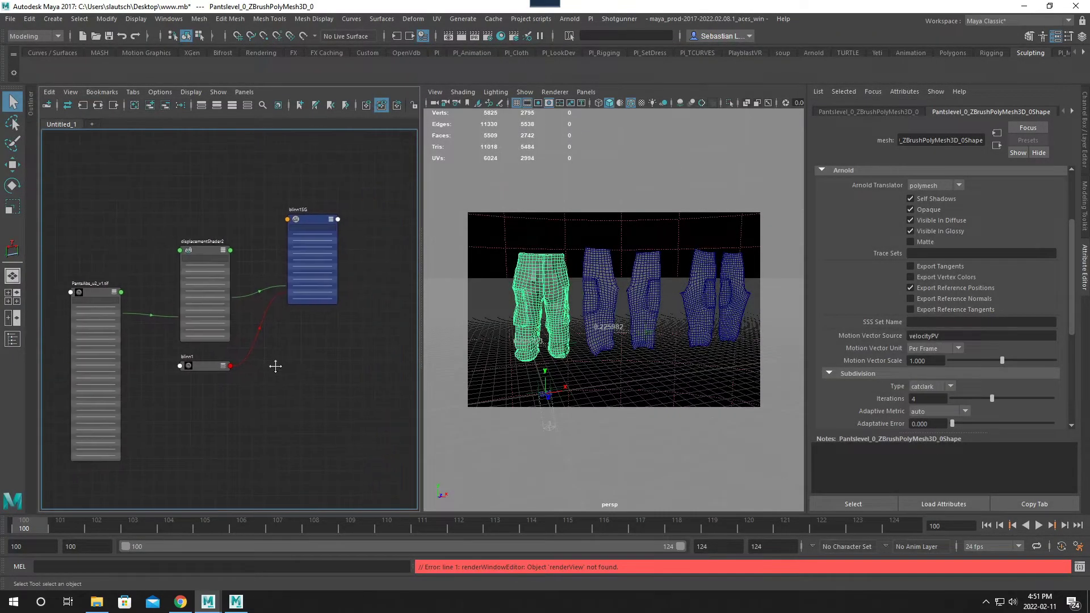
{"action": "scroll", "coordinate": [370, 219], "scroll_direction": "down", "scroll_amount": 3}
{"action": "left_click_drag", "start_coordinate": [369, 214], "coordinate": [121, 453]}
{"action": "key", "text": "Delete"}
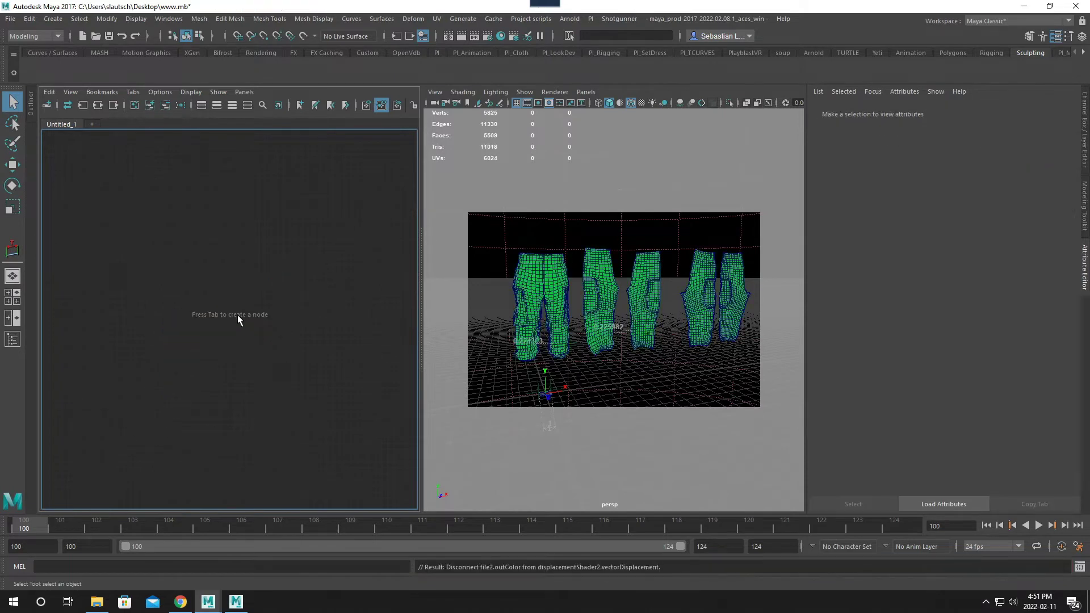
- Create a Blinn material in the empty node graph and move its shading group away from the material node
{"action": "key", "text": "Tab"}
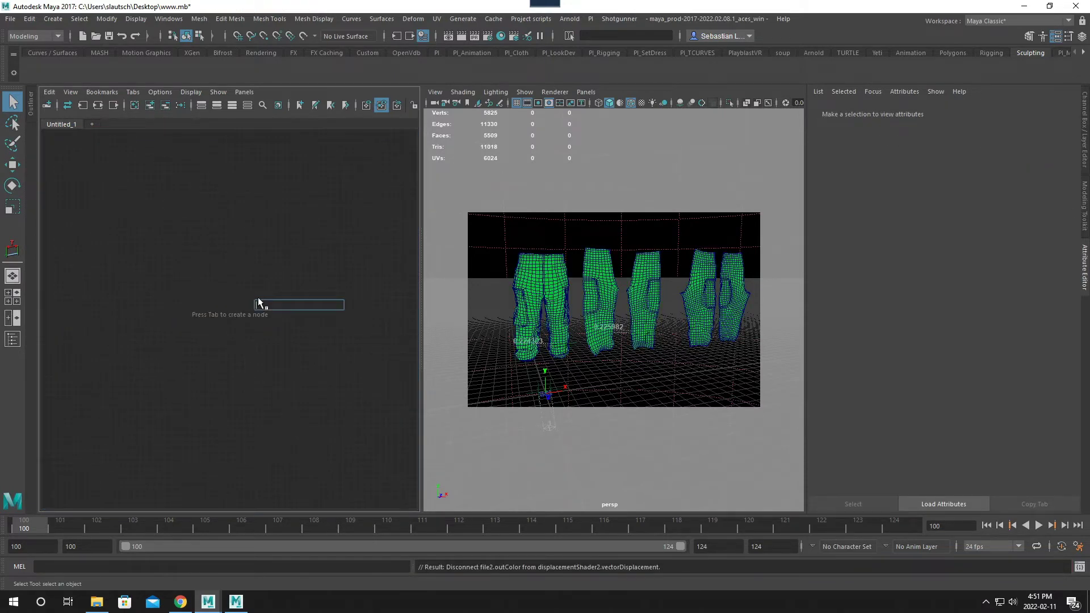
{"action": "type", "text": "blin"}
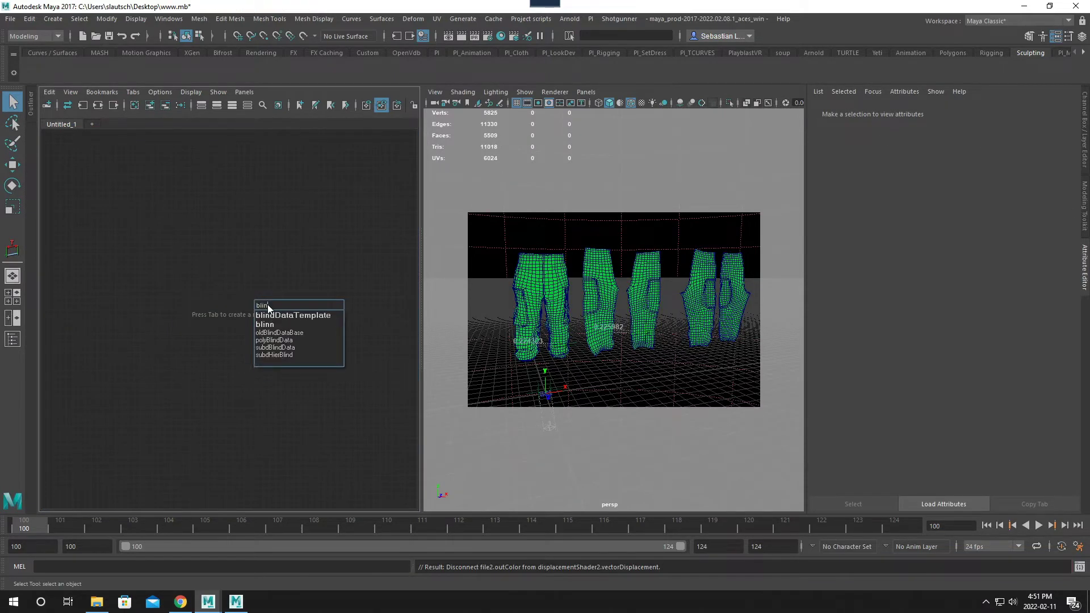
{"action": "type", "text": "n"}
{"action": "key", "text": "Return"}
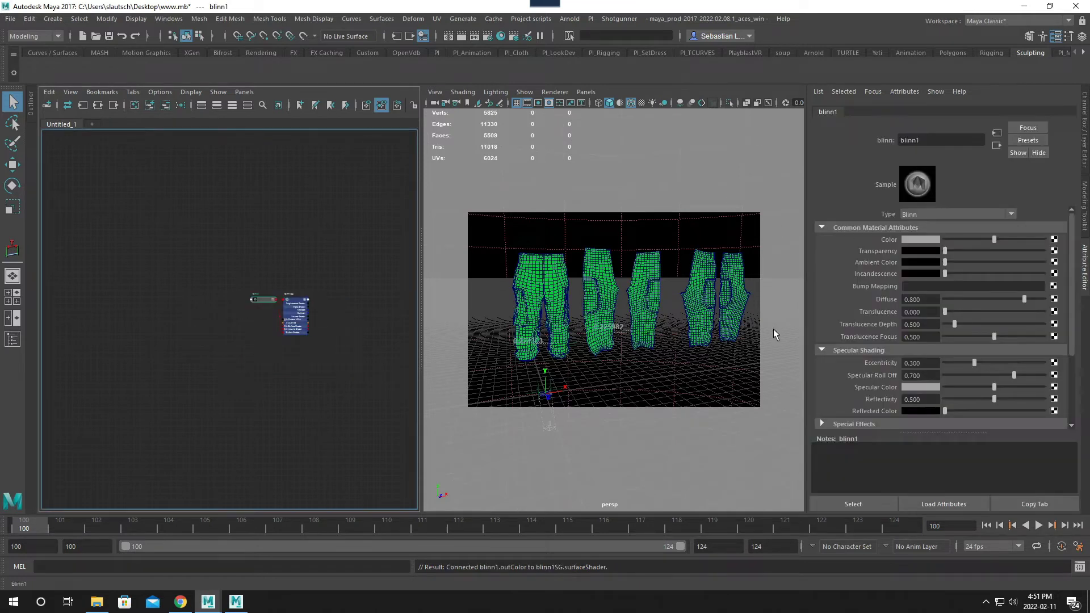
{"action": "scroll", "coordinate": [290, 391], "scroll_direction": "up", "scroll_amount": 5}
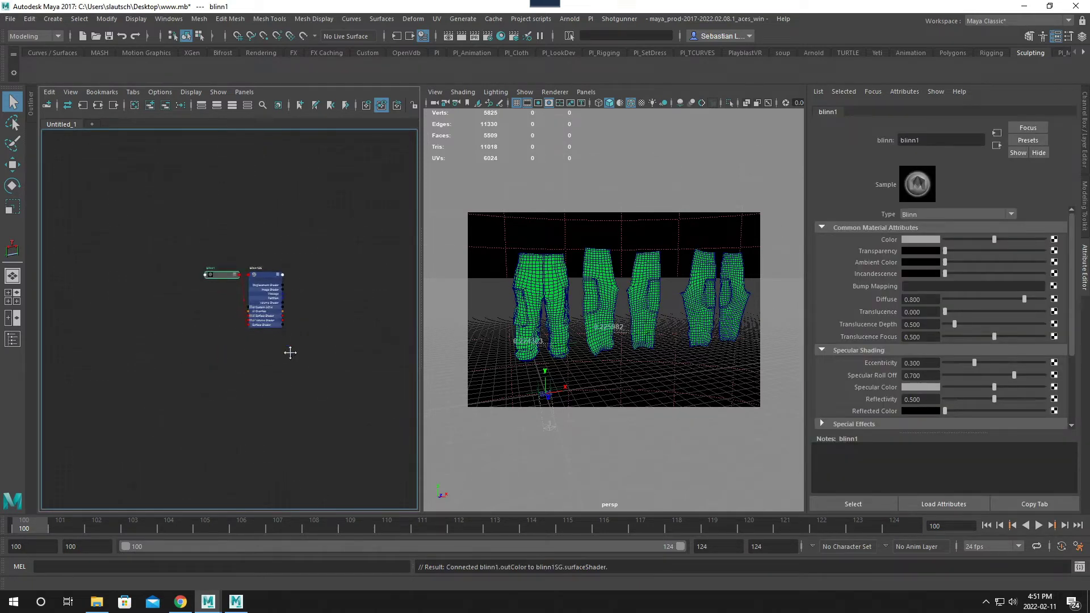
{"action": "left_click_drag", "start_coordinate": [284, 241], "coordinate": [369, 211]}
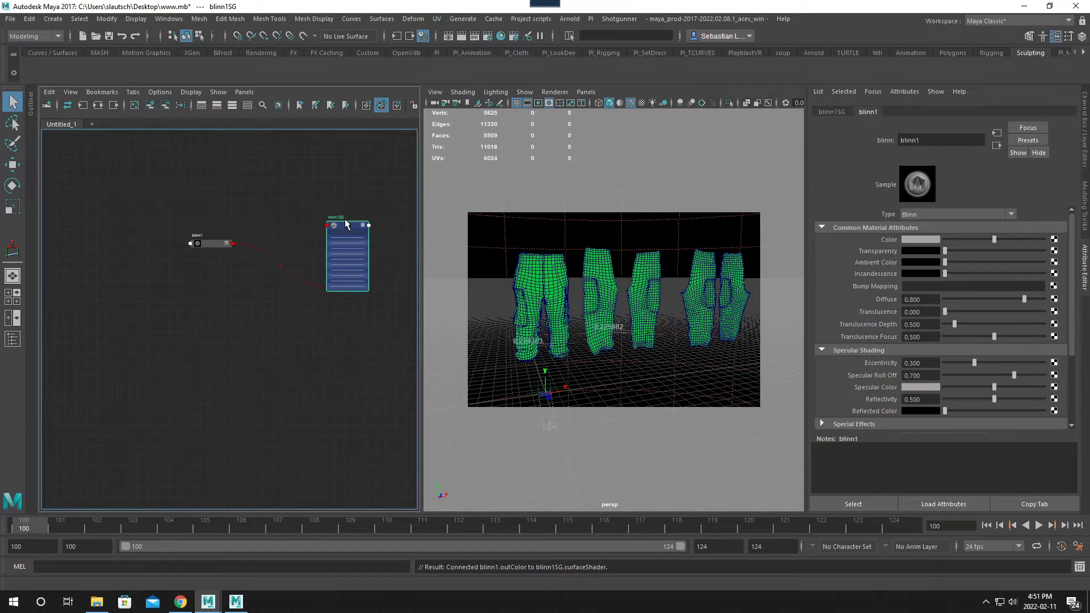
- Add a displacementShader node to the graph and place it below the Blinn material
{"action": "left_click", "coordinate": [307, 316]}
{"action": "key", "text": "Tab"}
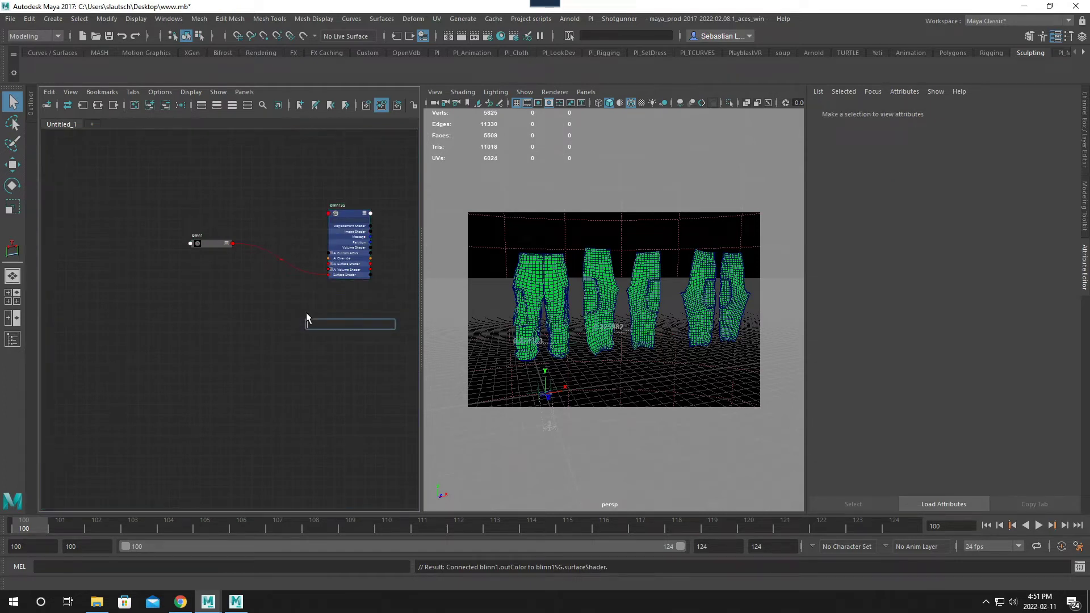
{"action": "type", "text": "disp"}
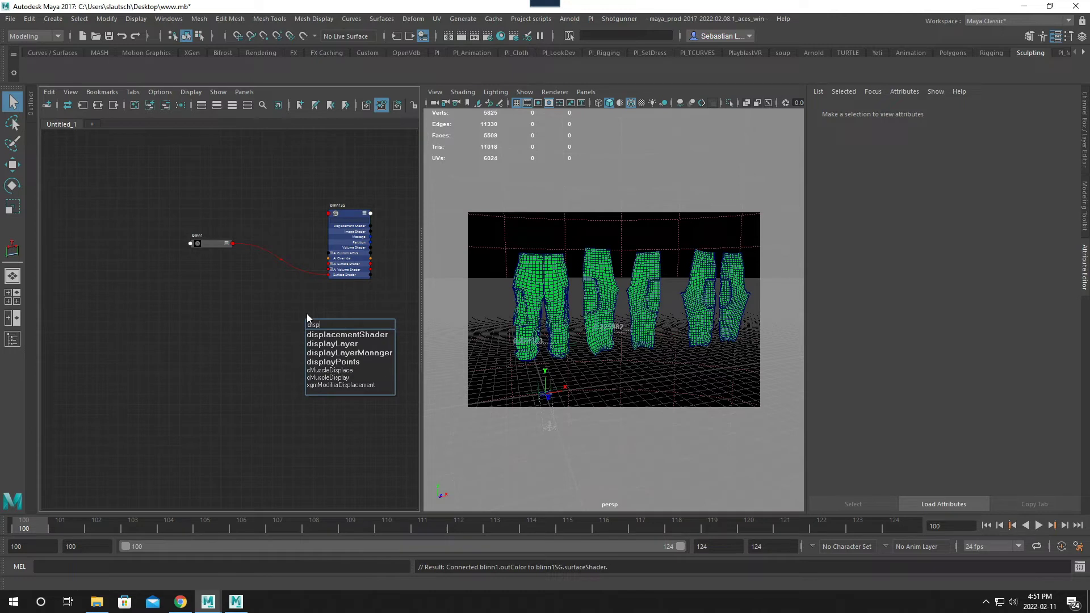
{"action": "left_click", "coordinate": [331, 334]}
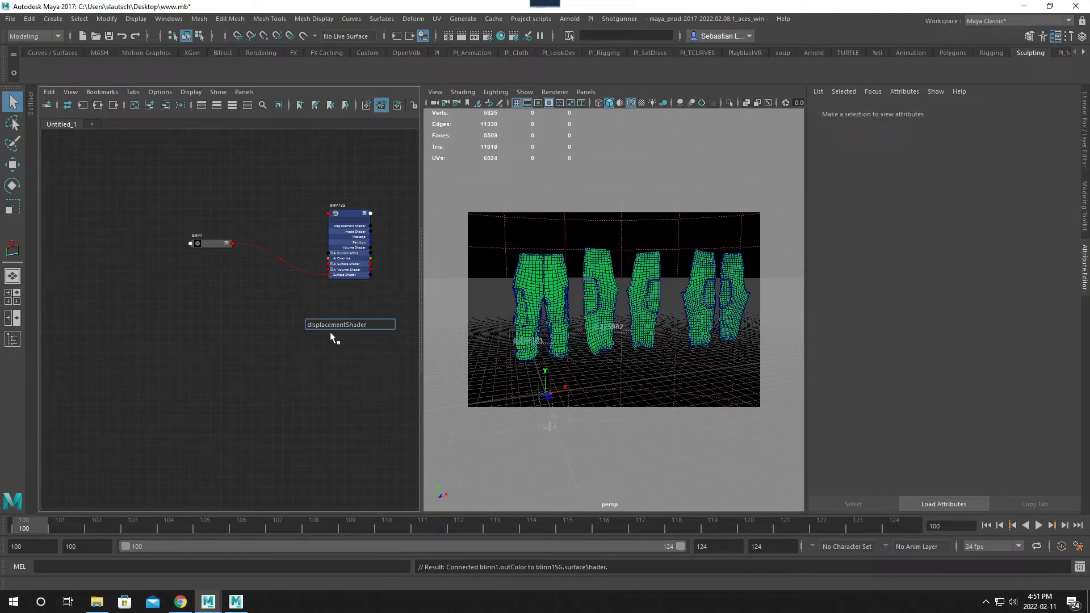
{"action": "key", "text": "Return"}
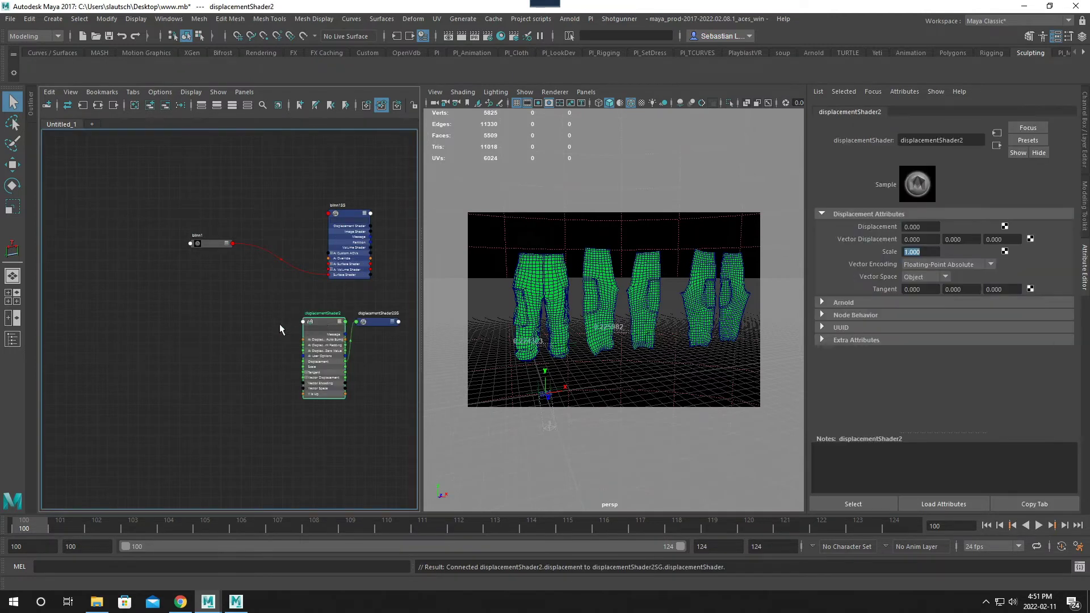
{"action": "left_click_drag", "start_coordinate": [323, 321], "coordinate": [195, 331]}
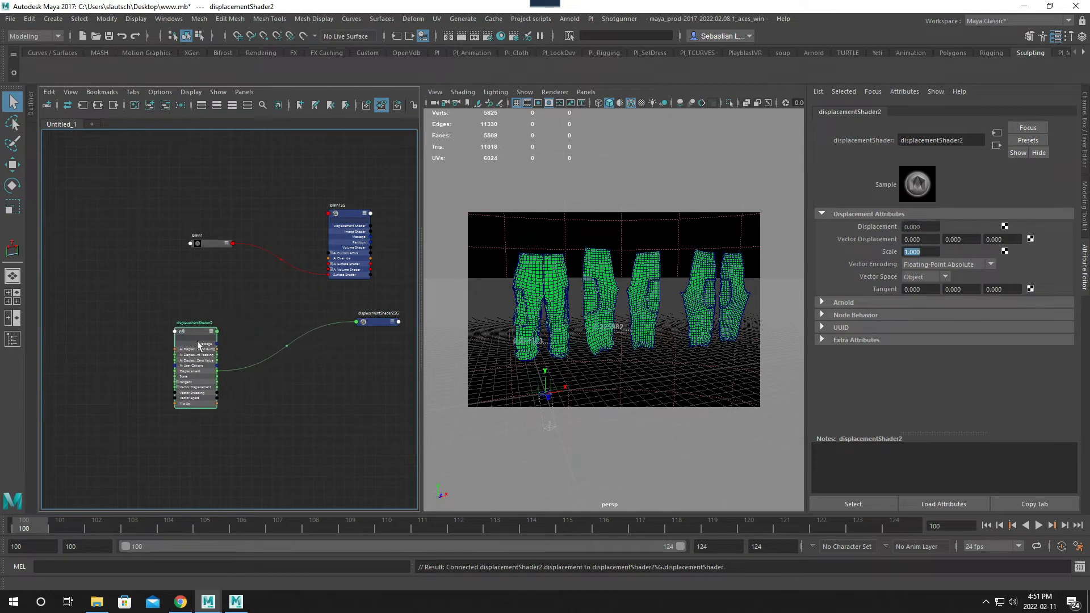
- Delete the extra shading group attached to the displacement shader
{"action": "left_click", "coordinate": [374, 322]}
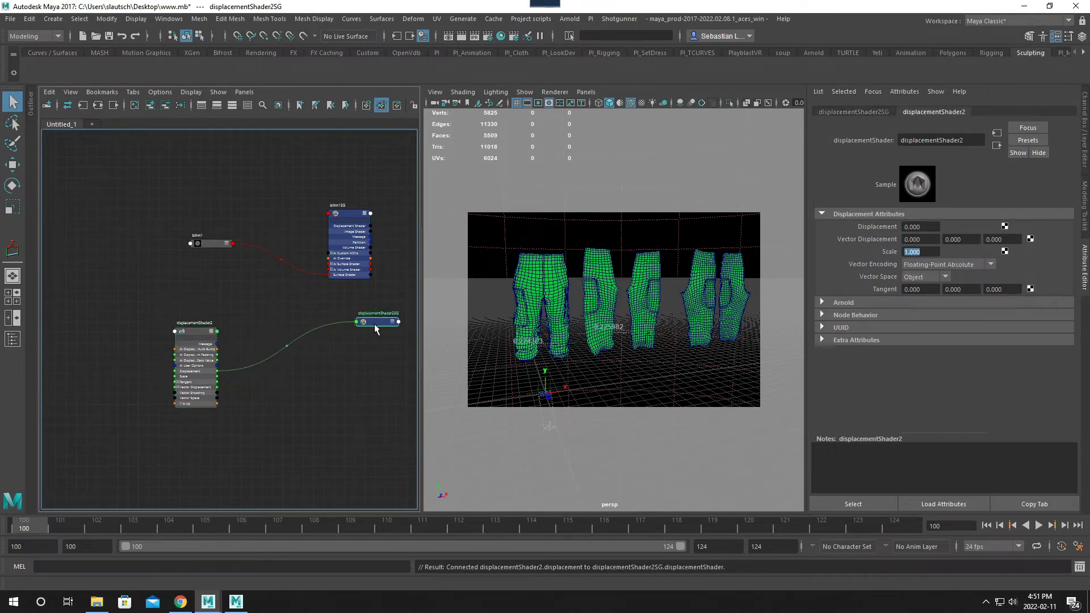
{"action": "left_click_drag", "start_coordinate": [373, 328], "coordinate": [361, 356]}
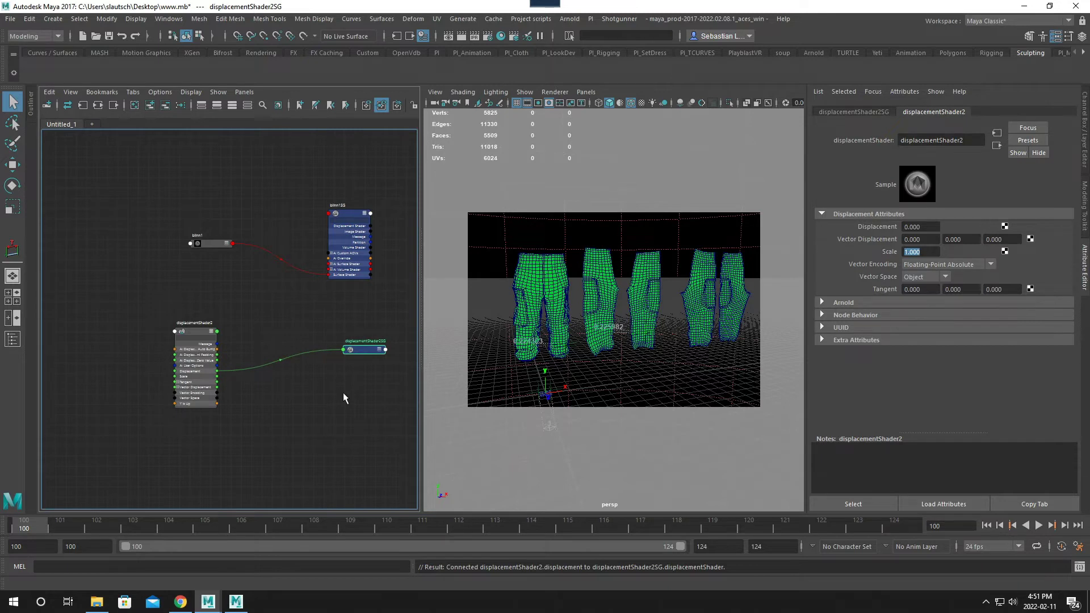
{"action": "key", "text": "Delete"}
- Connect the displacement shader as the displacement material of the Blinn's shading group and reposition its node
{"action": "left_click", "coordinate": [359, 217]}
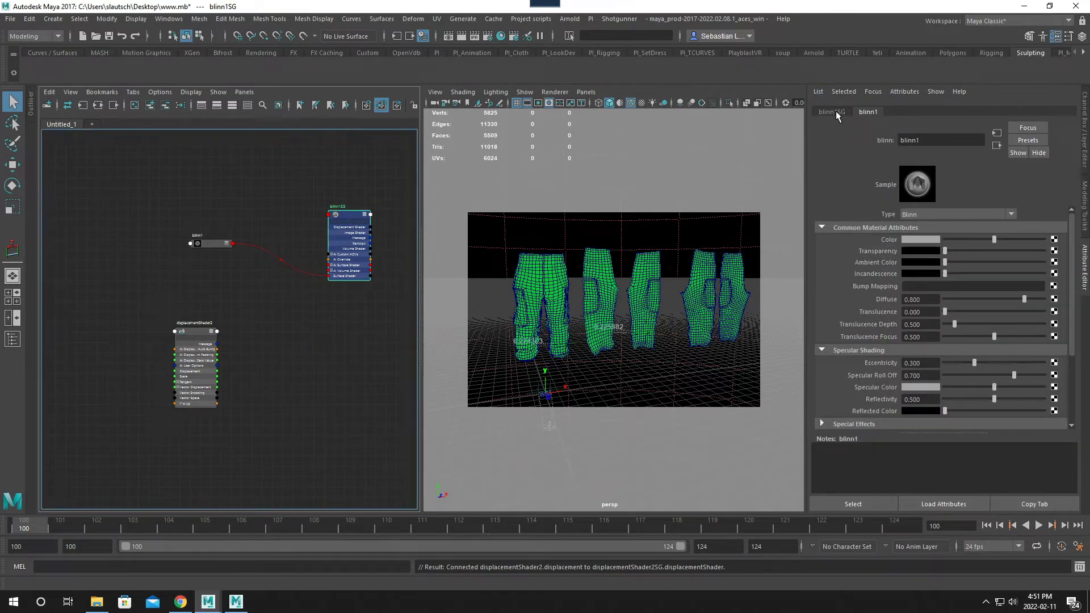
{"action": "middle_click_drag", "start_coordinate": [225, 327], "coordinate": [855, 254]}
{"action": "middle_click_drag", "start_coordinate": [250, 340], "coordinate": [311, 311], "text": "alt"}
{"action": "scroll", "coordinate": [284, 323], "scroll_direction": "up", "scroll_amount": 1}
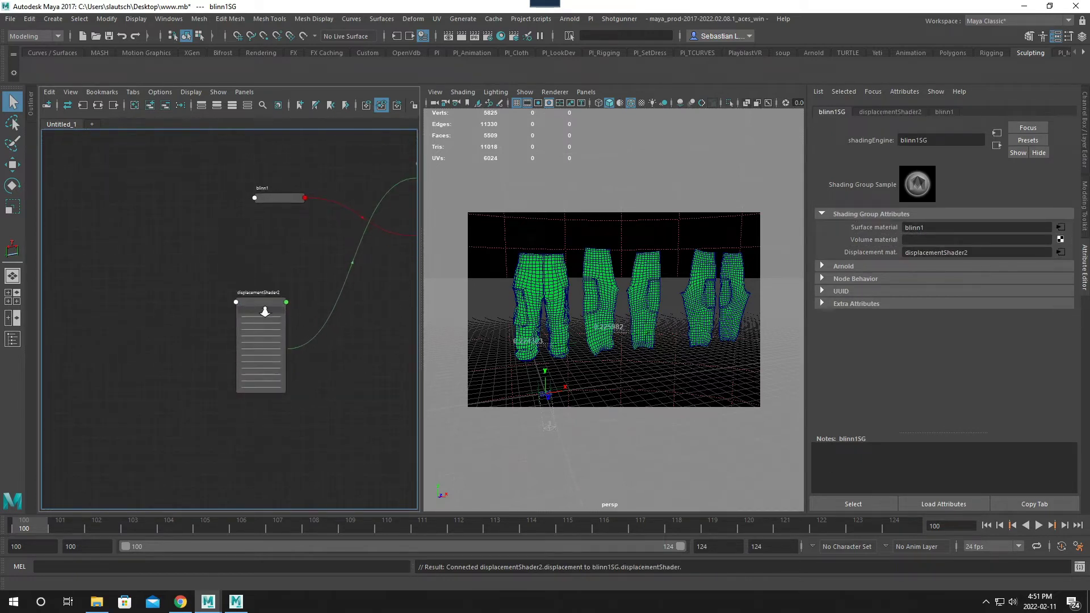
{"action": "left_click_drag", "start_coordinate": [266, 309], "coordinate": [322, 289]}
- Add a file texture node and arrange it with its 2D placement node beside the displacement shader
{"action": "left_click", "coordinate": [188, 345]}
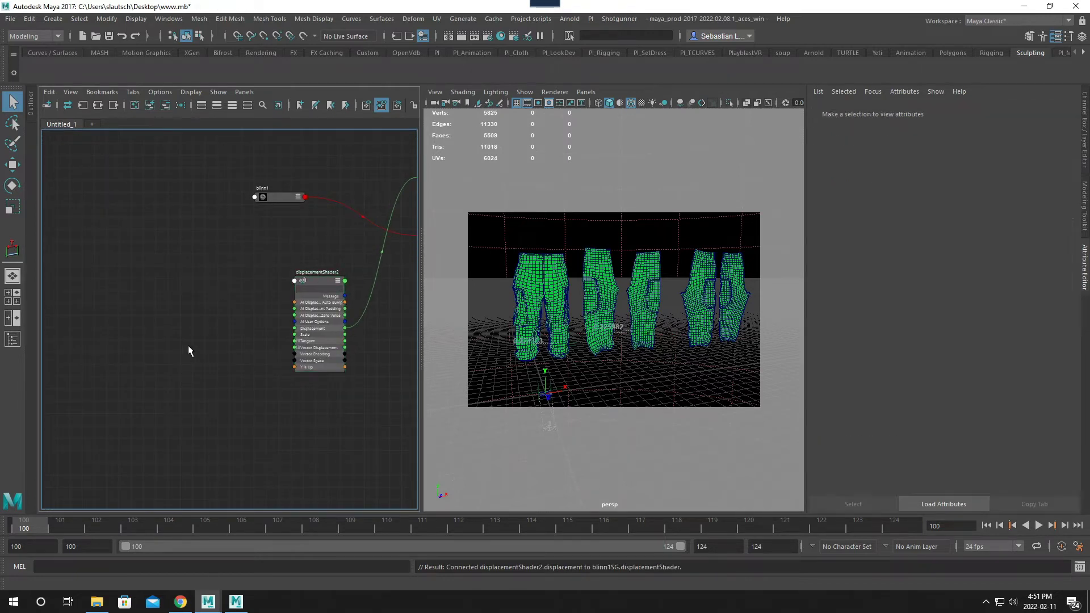
{"action": "key", "text": "Tab"}
{"action": "type", "text": "file"}
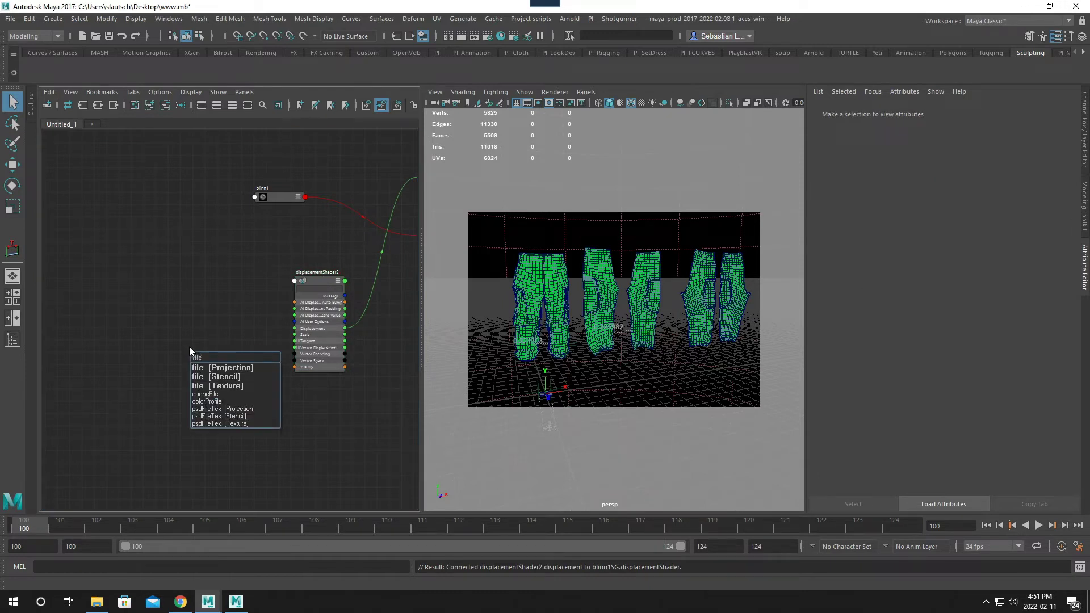
{"action": "left_click", "coordinate": [223, 386]}
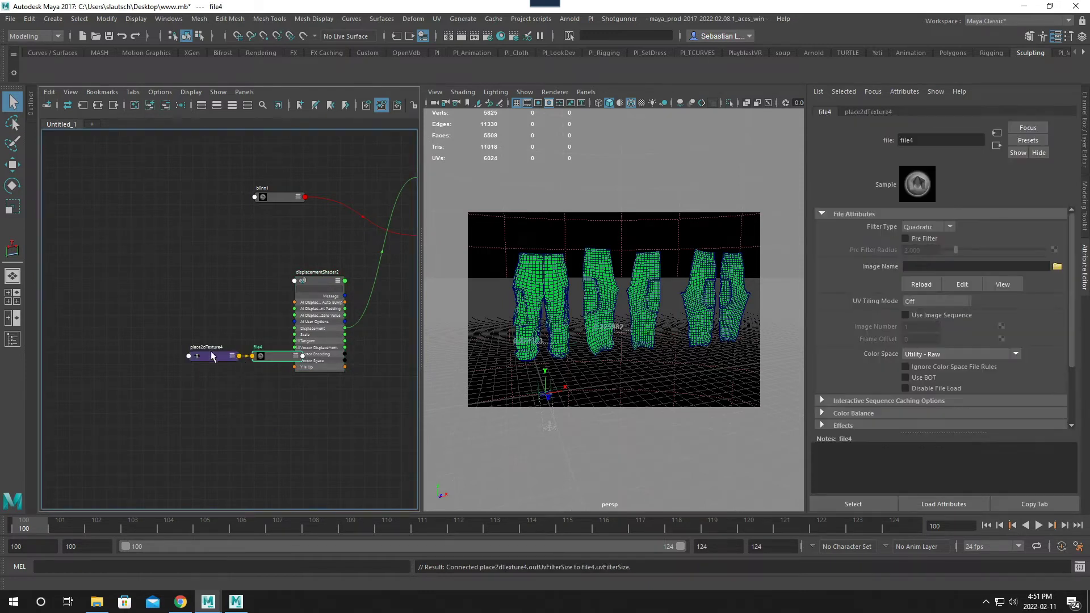
{"action": "left_click_drag", "start_coordinate": [242, 363], "coordinate": [133, 359]}
{"action": "left_click_drag", "start_coordinate": [273, 356], "coordinate": [190, 348]}
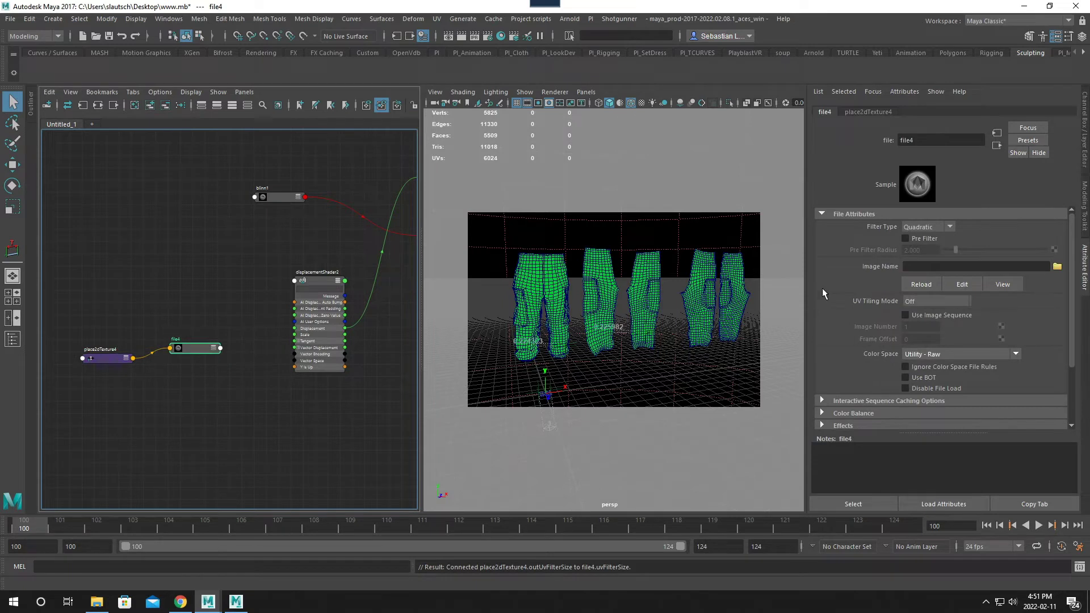
- Set the file texture's UV tiling mode to 1-based (Mudbox) and enable Ignore Color Space File Rules
{"action": "left_click", "coordinate": [955, 301]}
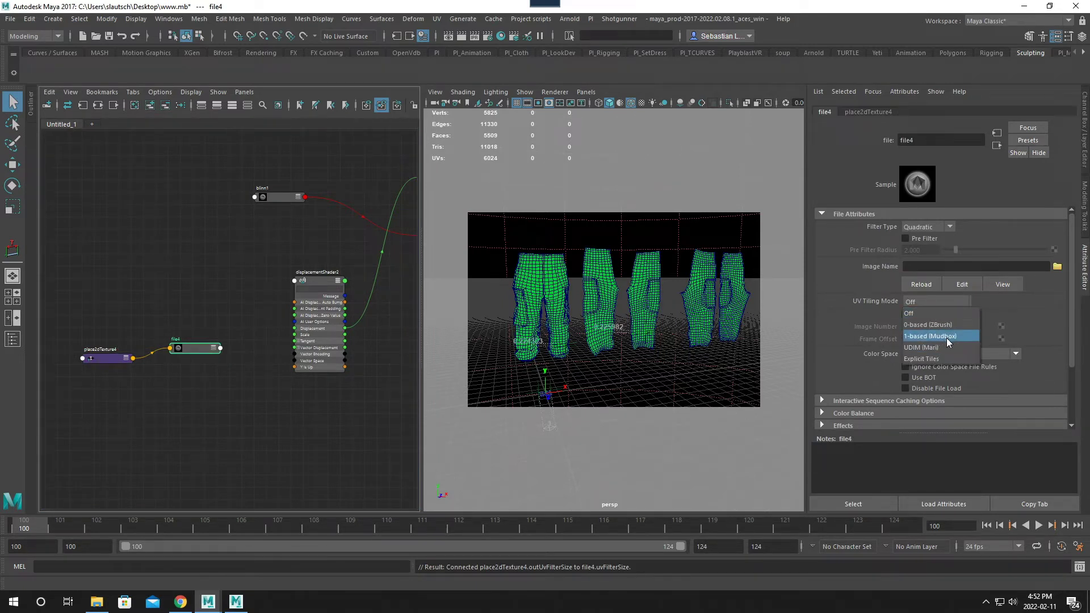
{"action": "left_click", "coordinate": [949, 337]}
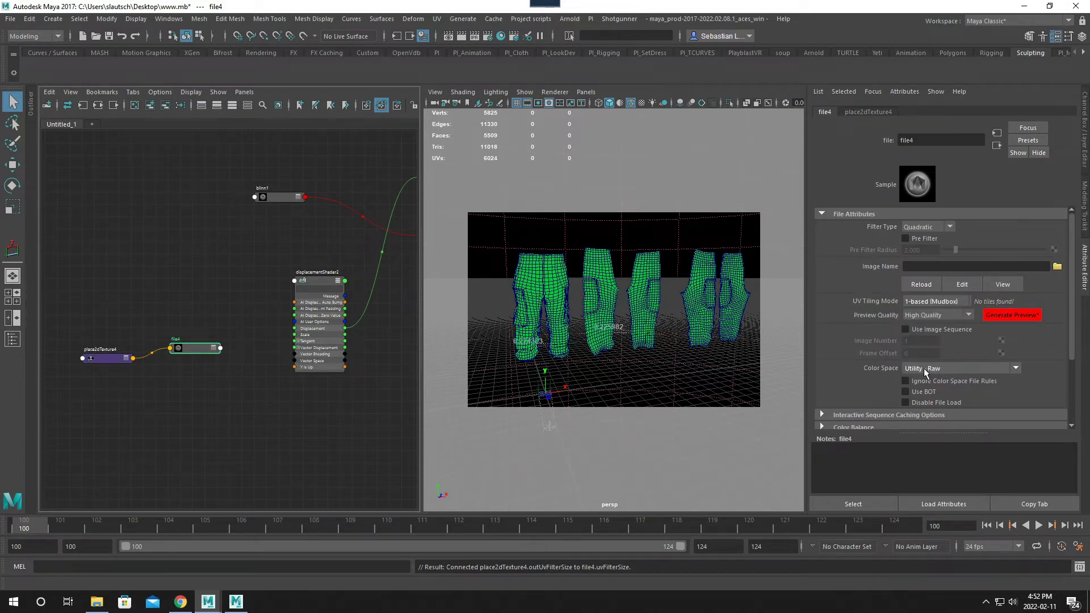
{"action": "left_click", "coordinate": [911, 382]}
- Load bake2_u2_v1.tif from the AbsTangB folder in TestVectorA as the file texture's image
{"action": "left_click", "coordinate": [1058, 267]}
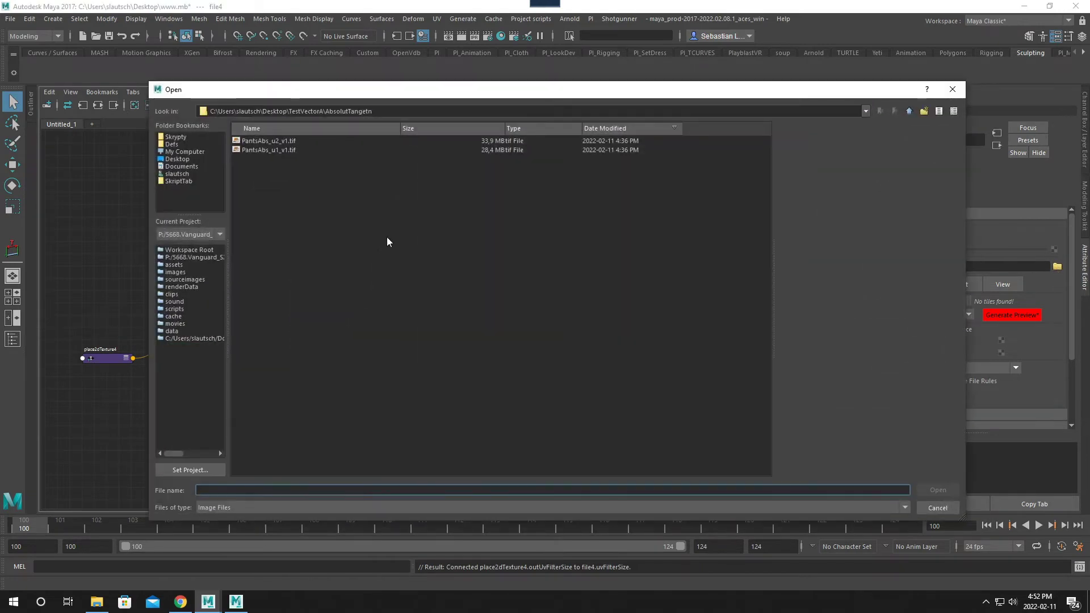
{"action": "left_click", "coordinate": [909, 111]}
{"action": "left_click", "coordinate": [608, 128]}
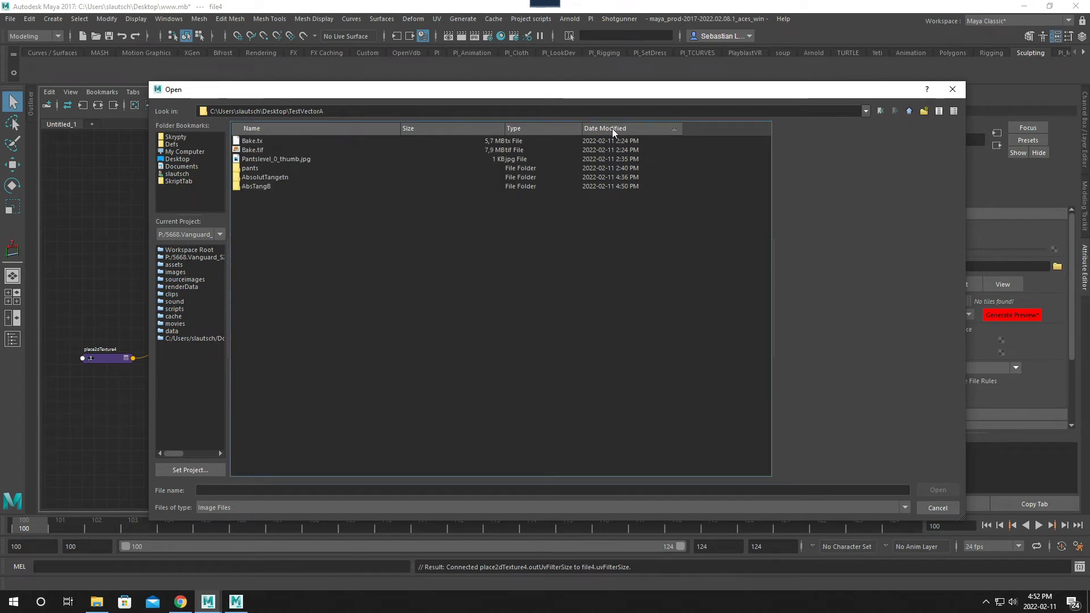
{"action": "left_click", "coordinate": [612, 129]}
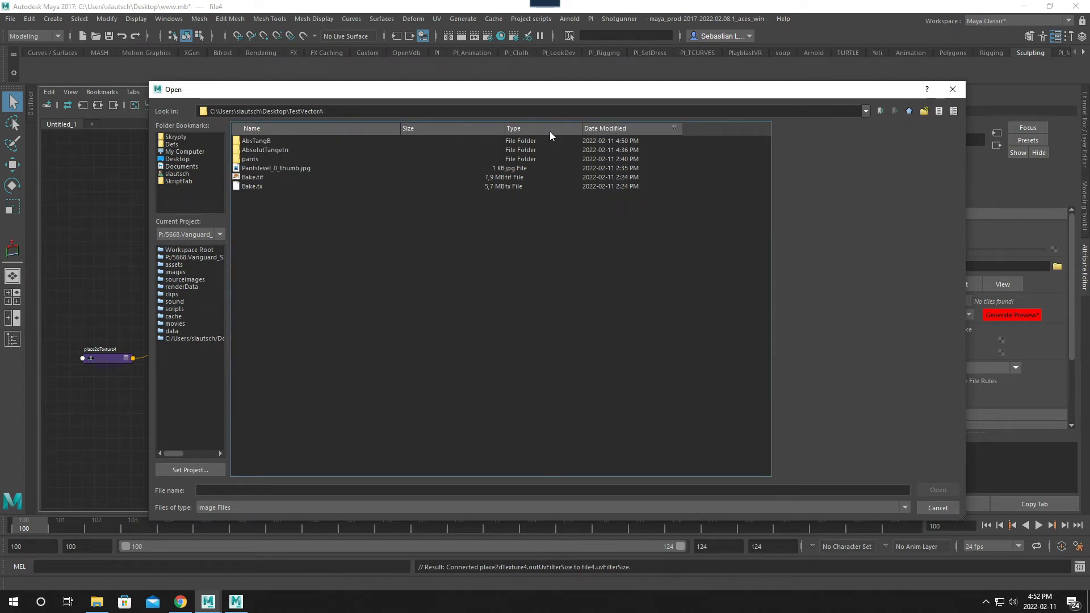
{"action": "double_click", "coordinate": [260, 140]}
{"action": "left_click", "coordinate": [264, 149]}
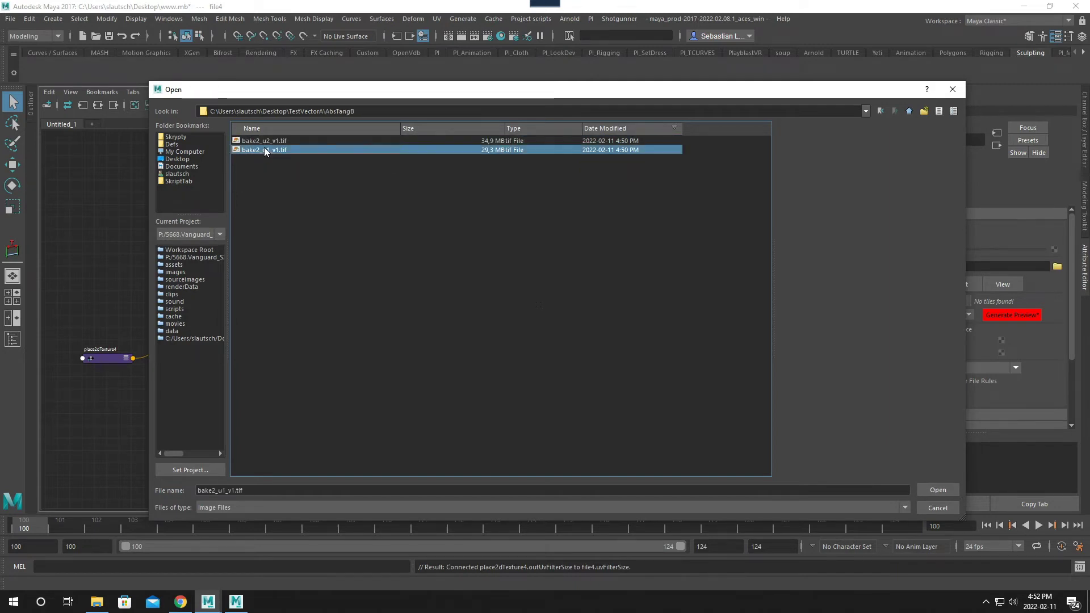
{"action": "left_click", "coordinate": [286, 140]}
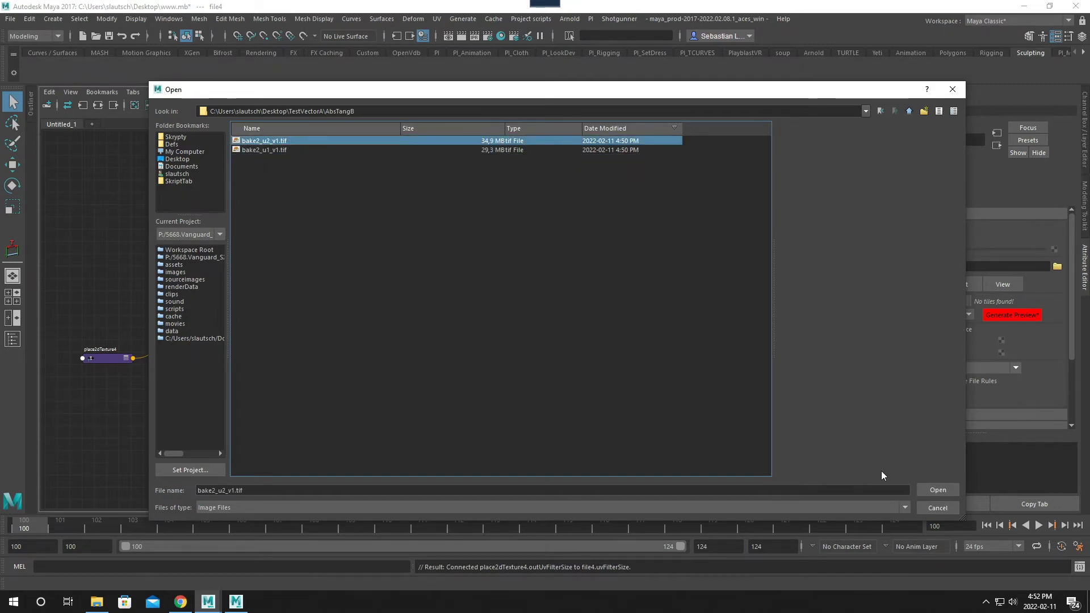
{"action": "left_click", "coordinate": [924, 488]}
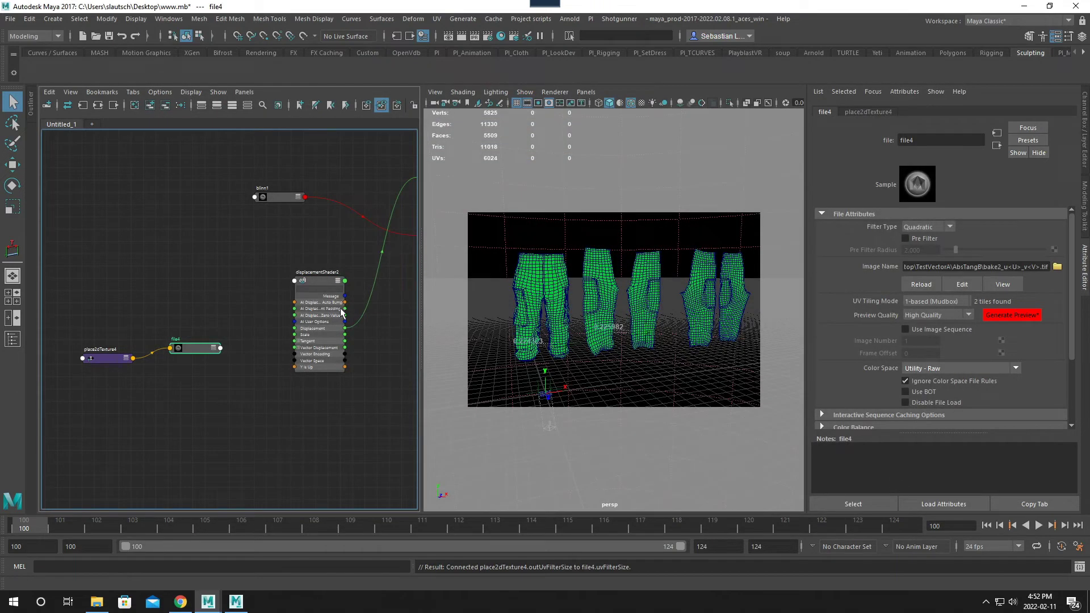
- Select all the pants meshes in the viewport and assign the new Blinn material to them
{"action": "left_click", "coordinate": [587, 279]}
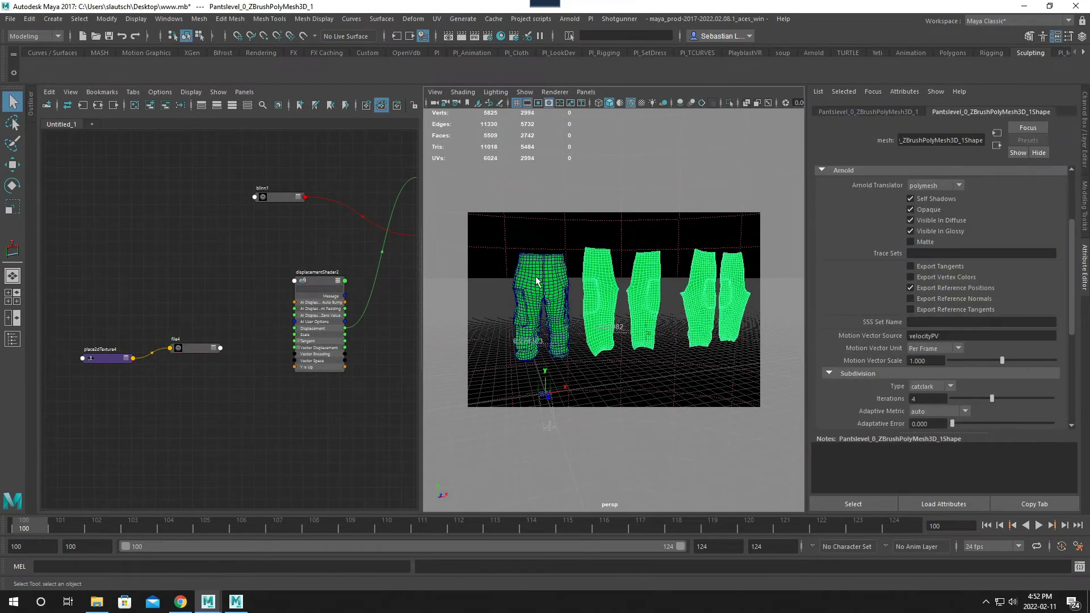
{"action": "left_click", "coordinate": [536, 283], "text": "shift"}
{"action": "middle_click_drag", "start_coordinate": [294, 289], "coordinate": [149, 311], "text": "alt"}
{"action": "right_click", "coordinate": [304, 185]}
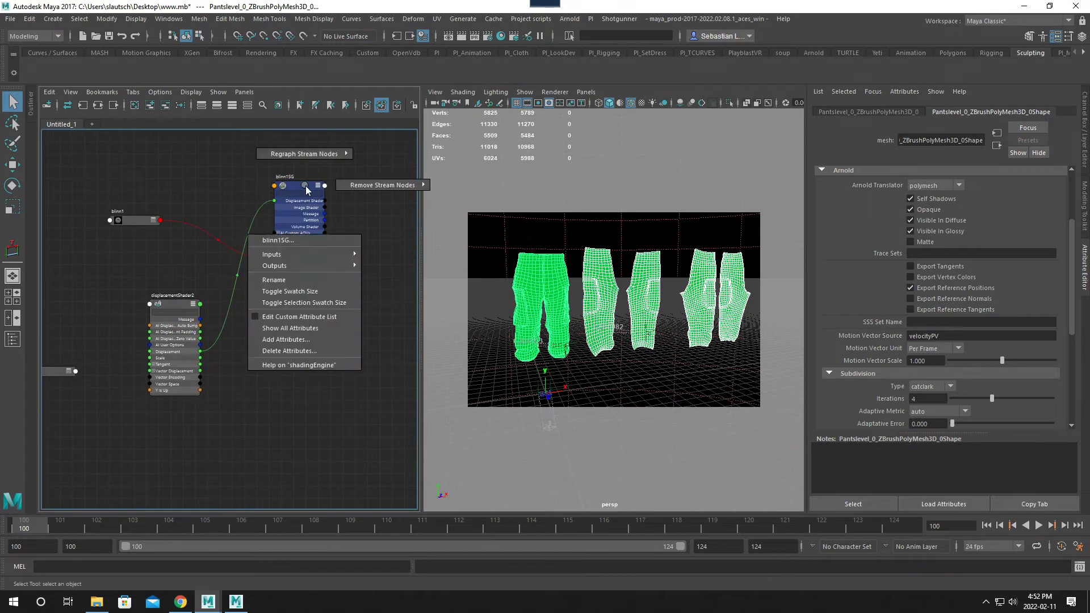
{"action": "right_click_drag", "start_coordinate": [306, 189], "coordinate": [261, 269]}
{"action": "middle_click_drag", "start_coordinate": [291, 257], "coordinate": [314, 257], "text": "alt"}
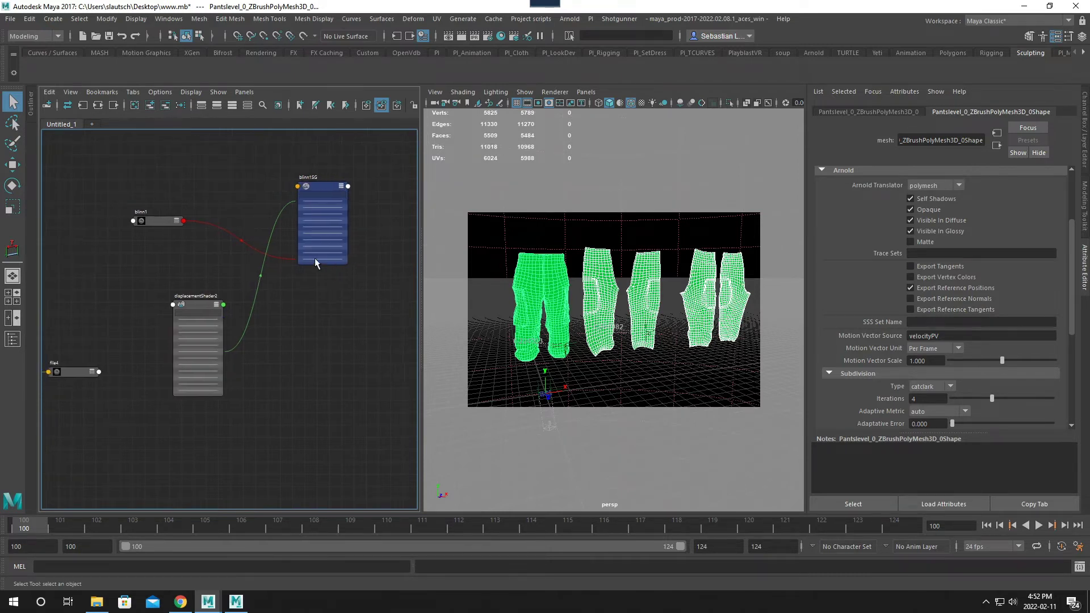
{"action": "right_click_drag", "start_coordinate": [166, 222], "coordinate": [171, 189]}
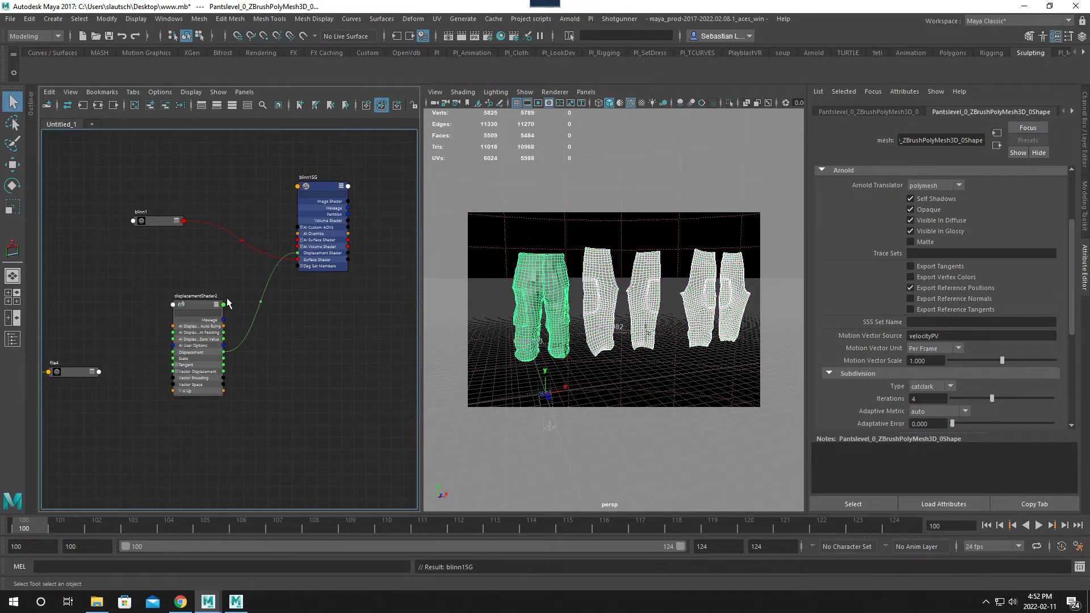
- Connect the file texture's Out Color to the displacement shader's Vector Displacement input
{"action": "middle_click_drag", "start_coordinate": [196, 404], "coordinate": [223, 390], "text": "alt"}
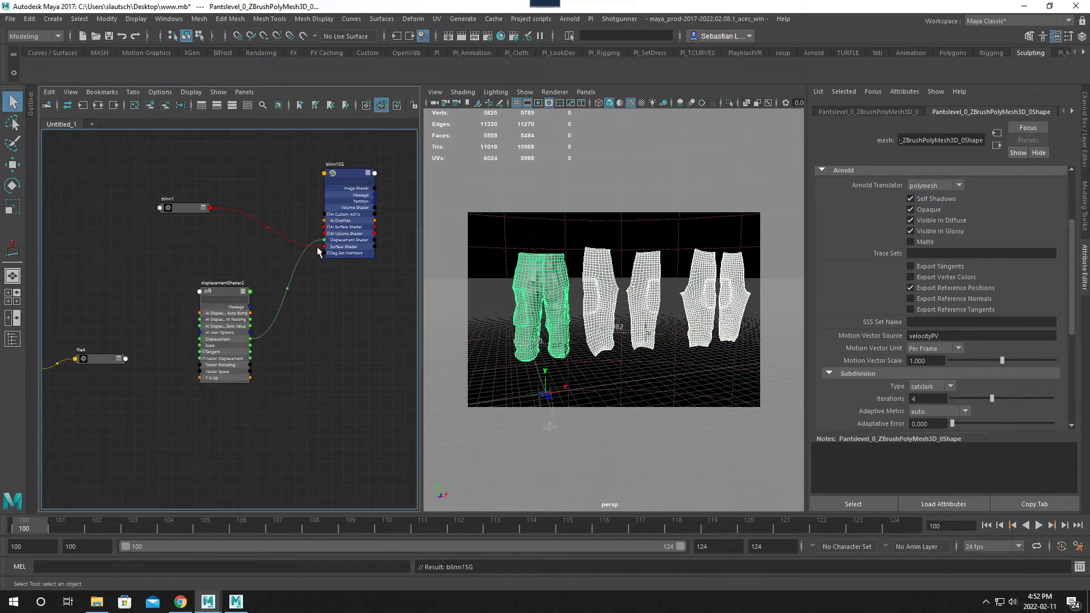
{"action": "middle_click_drag", "start_coordinate": [123, 367], "coordinate": [152, 360], "text": "alt"}
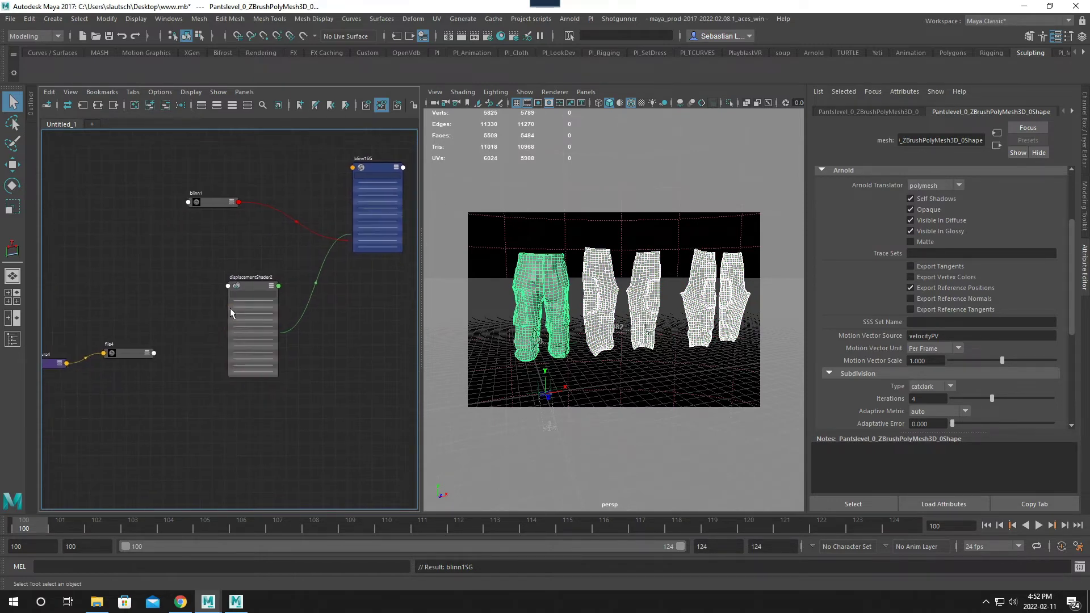
{"action": "left_click", "coordinate": [245, 294]}
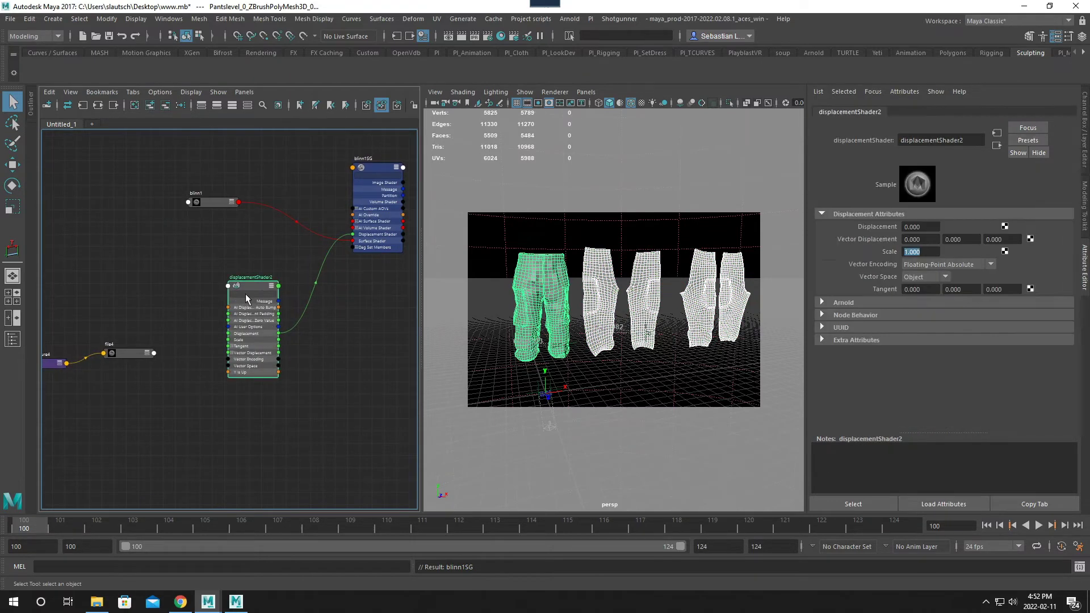
{"action": "left_click", "coordinate": [127, 353]}
{"action": "key", "text": "3"}
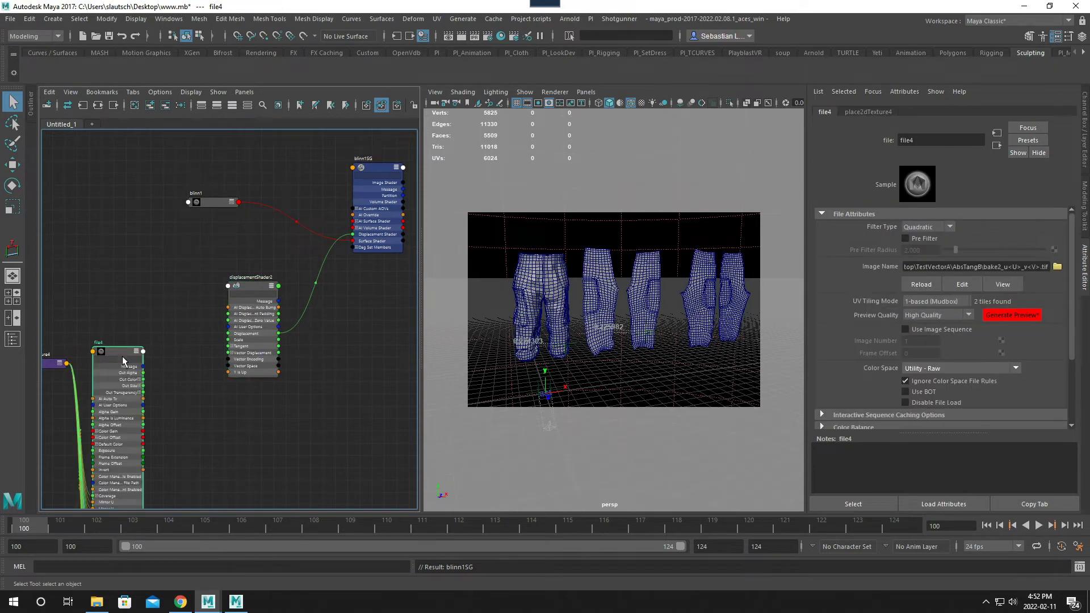
{"action": "scroll", "coordinate": [204, 332], "scroll_direction": "up", "scroll_amount": 5}
{"action": "middle_click_drag", "start_coordinate": [197, 332], "coordinate": [238, 327], "text": "alt"}
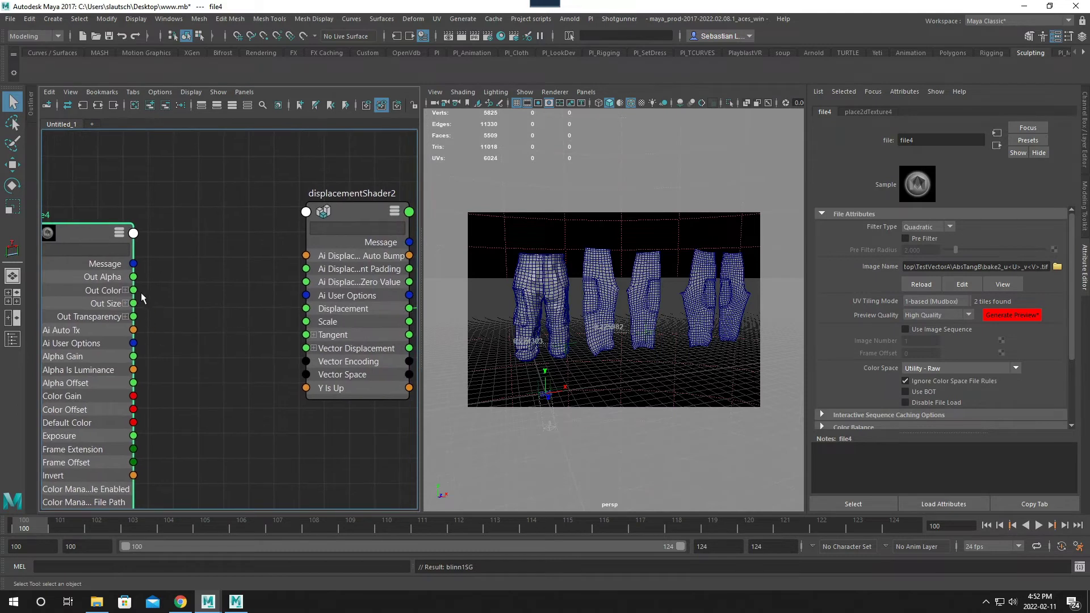
{"action": "left_click_drag", "start_coordinate": [134, 290], "coordinate": [306, 347]}
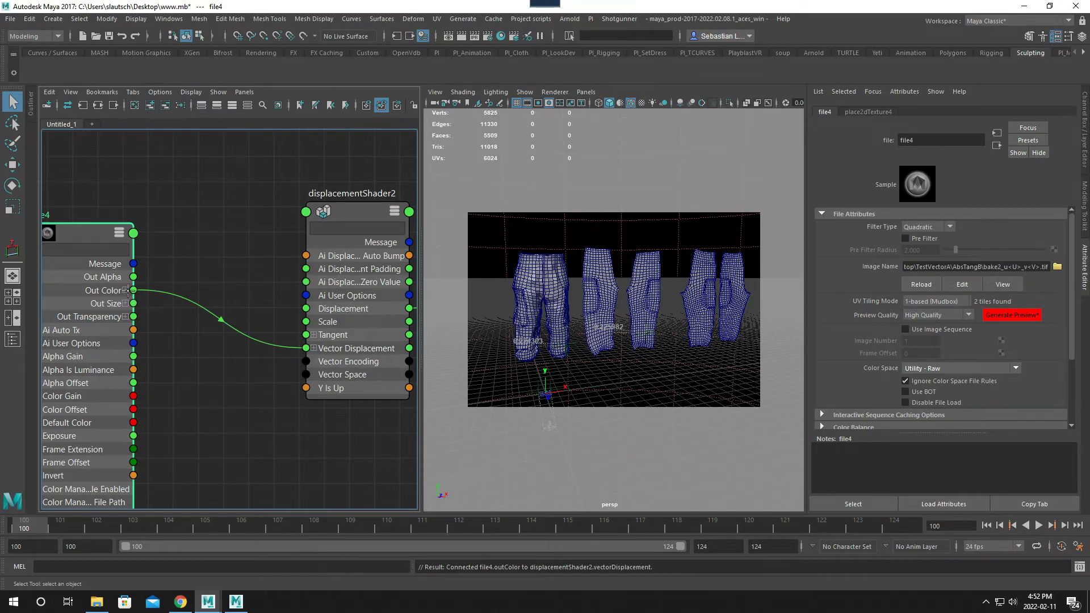
- Expand the file texture's Out Color and the displacement shader's Vector Displacement to show their component attributes
{"action": "left_click", "coordinate": [125, 290]}
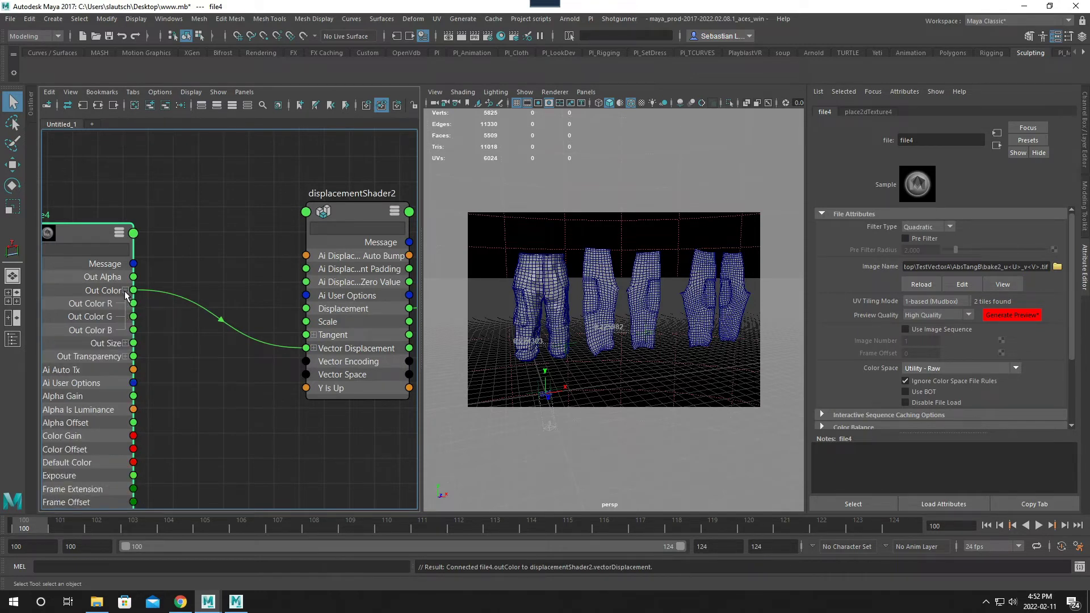
{"action": "left_click", "coordinate": [314, 348]}
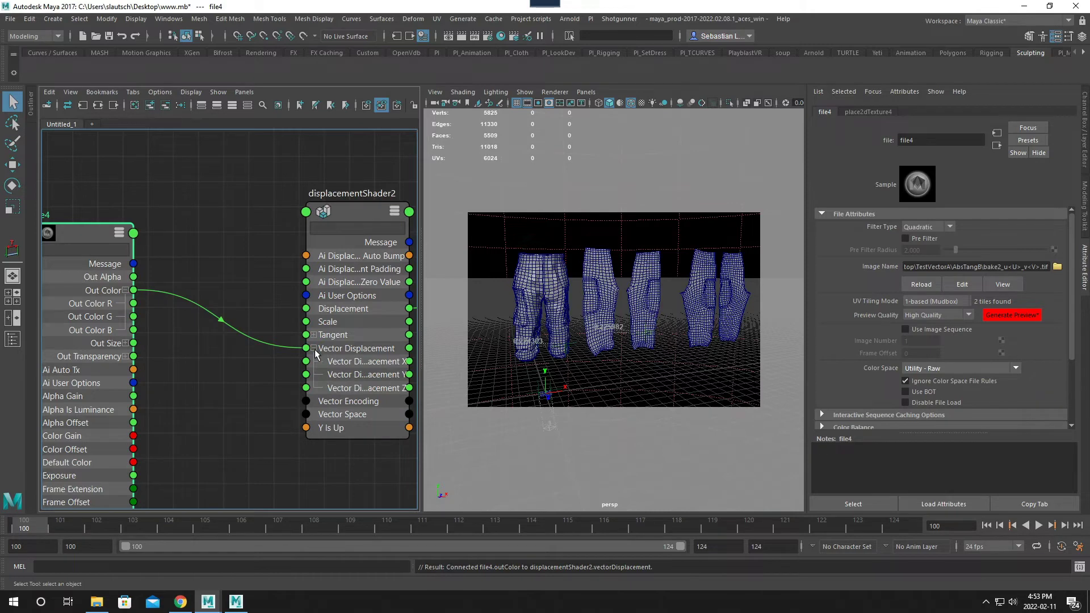
{"action": "middle_click_drag", "start_coordinate": [182, 390], "coordinate": [238, 391], "text": "alt"}
{"action": "right_click_drag", "start_coordinate": [237, 391], "coordinate": [221, 363], "text": "alt"}
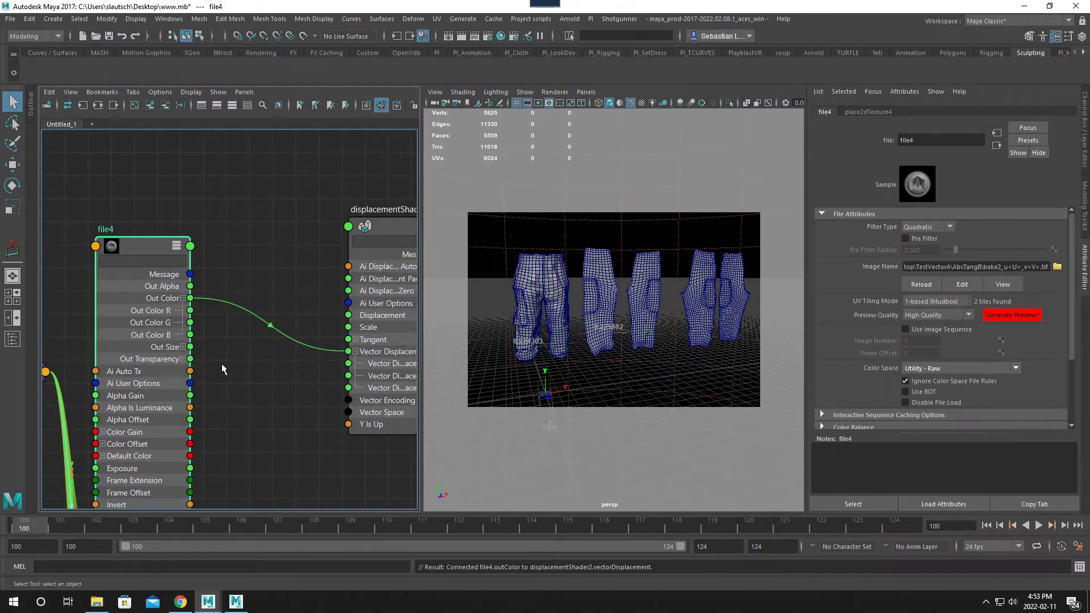
- Open the Arnold RenderView over the node network and start a live render of the perspective camera
{"action": "left_click", "coordinate": [570, 21]}
{"action": "left_click", "coordinate": [598, 50]}
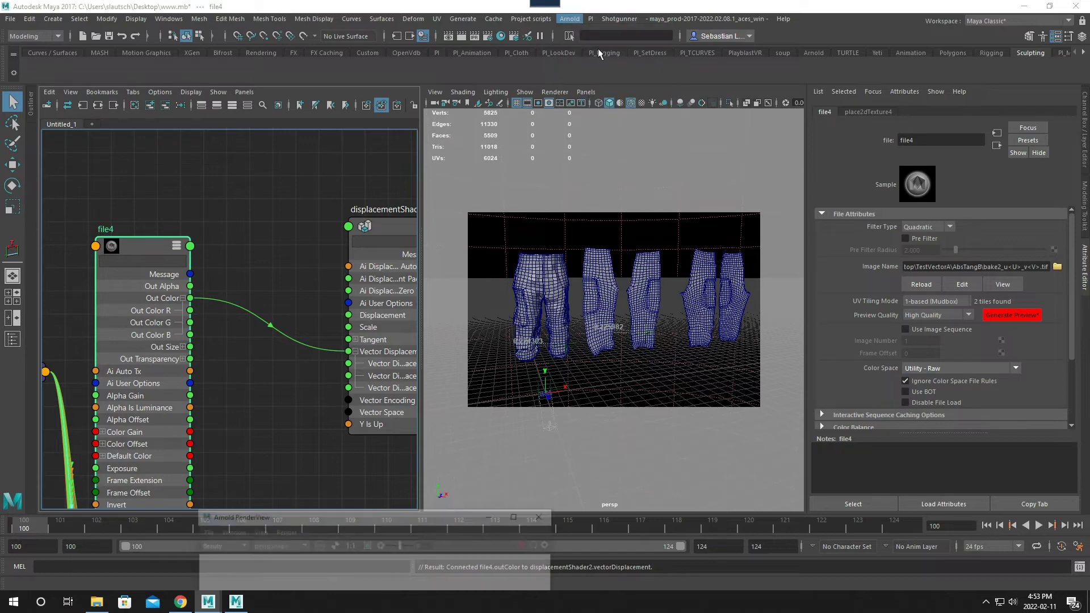
{"action": "left_click_drag", "start_coordinate": [402, 512], "coordinate": [371, 168]}
{"action": "left_click", "coordinate": [497, 197]}
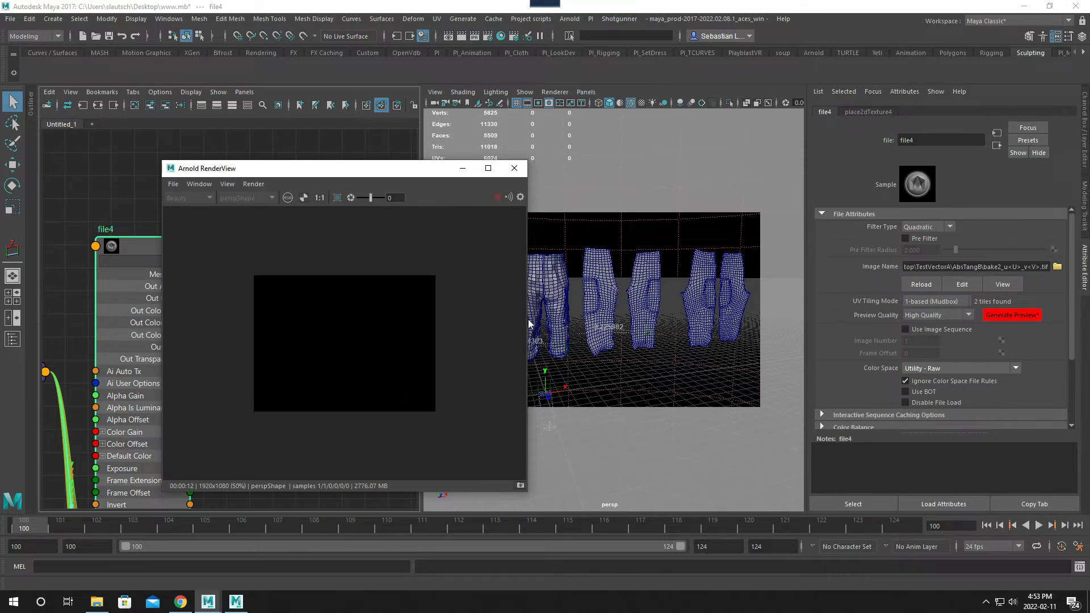
- Review the full pants mesh's Arnold subdivision settings and inspect its displacement up close in the render
{"action": "left_click", "coordinate": [586, 309]}
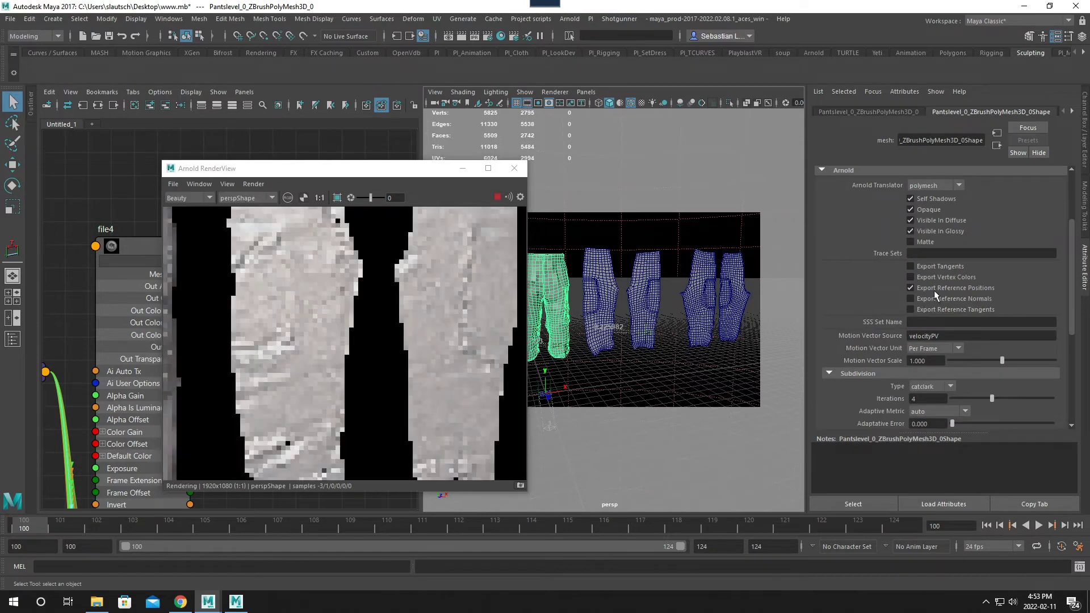
{"action": "scroll", "coordinate": [927, 394], "scroll_direction": "down", "scroll_amount": 3}
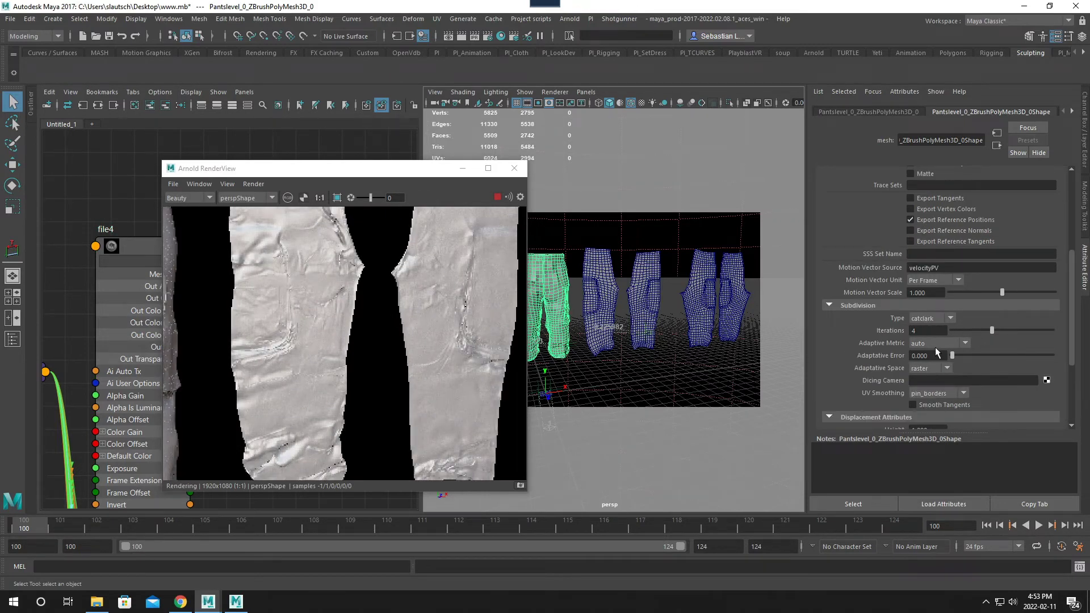
{"action": "scroll", "coordinate": [270, 325], "scroll_direction": "down", "scroll_amount": 3}
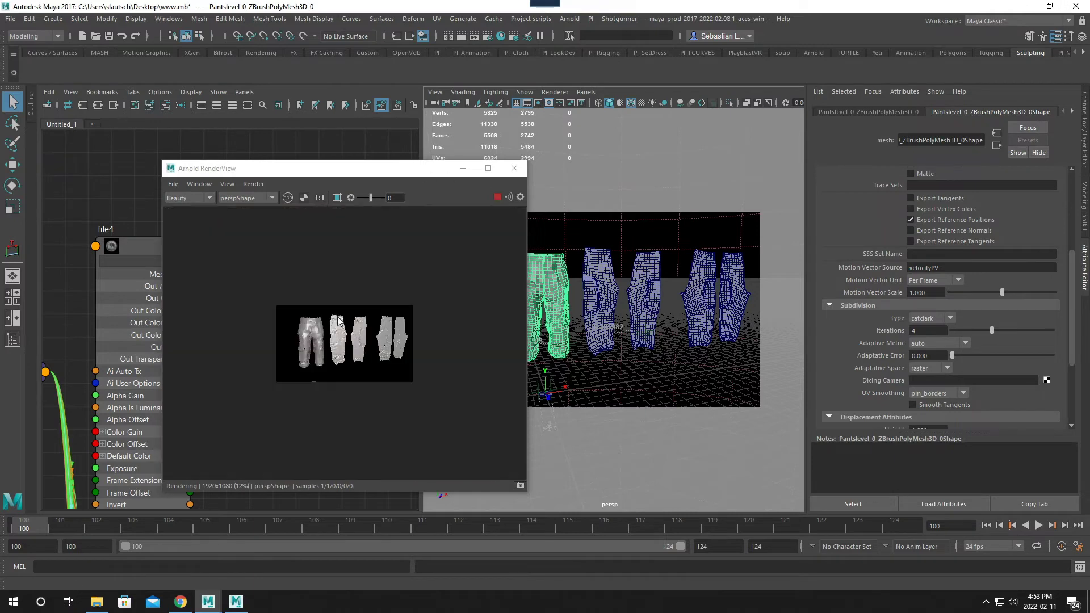
{"action": "scroll", "coordinate": [270, 325], "scroll_direction": "up", "scroll_amount": 2}
{"action": "scroll", "coordinate": [395, 327], "scroll_direction": "up", "scroll_amount": 2}
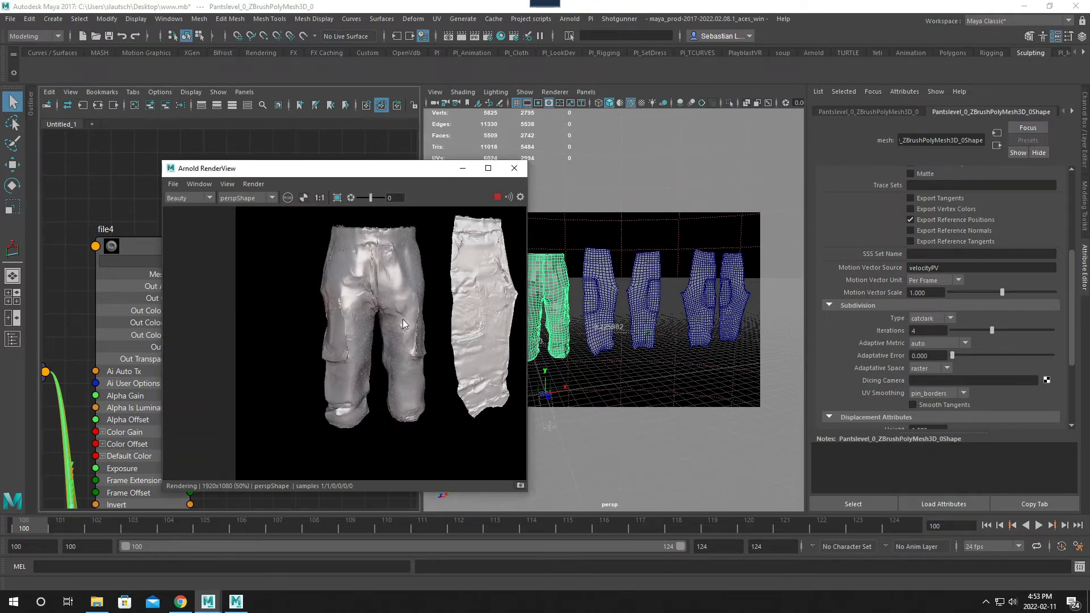
{"action": "middle_click_drag", "start_coordinate": [426, 309], "coordinate": [470, 300], "text": "alt"}
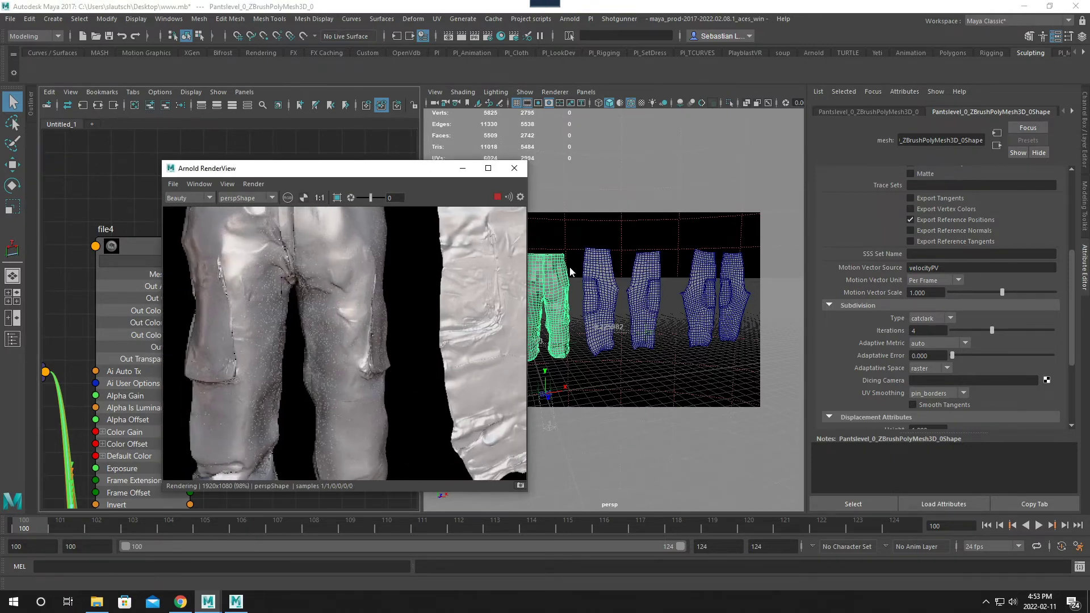
{"action": "left_click", "coordinate": [533, 285]}
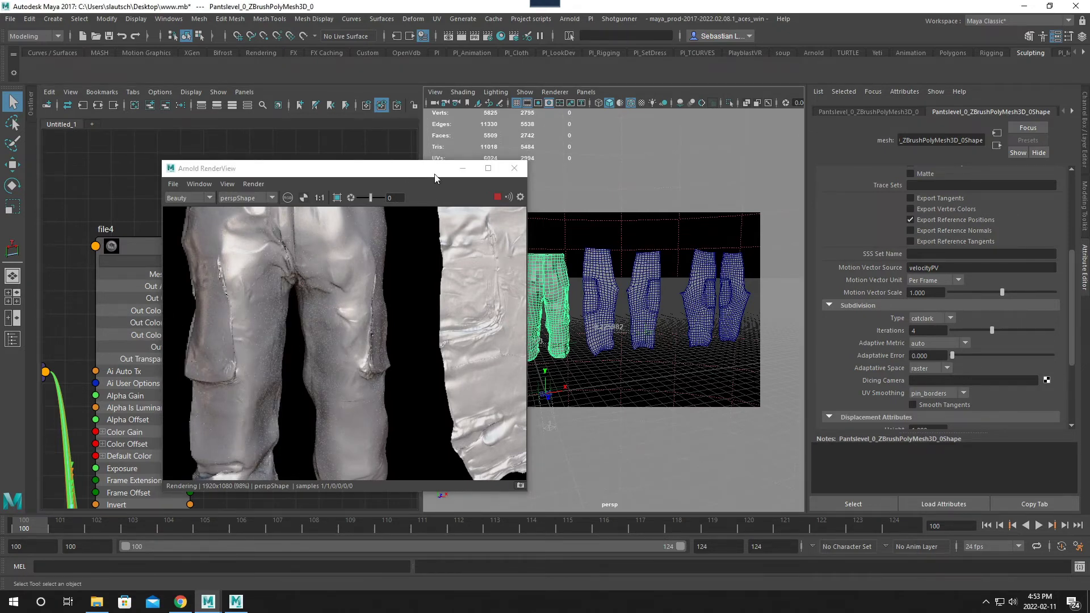
- Move the render window clear of the pants, select all the pants meshes and assign the Blinn material to them again
{"action": "left_click_drag", "start_coordinate": [434, 174], "coordinate": [678, 205]}
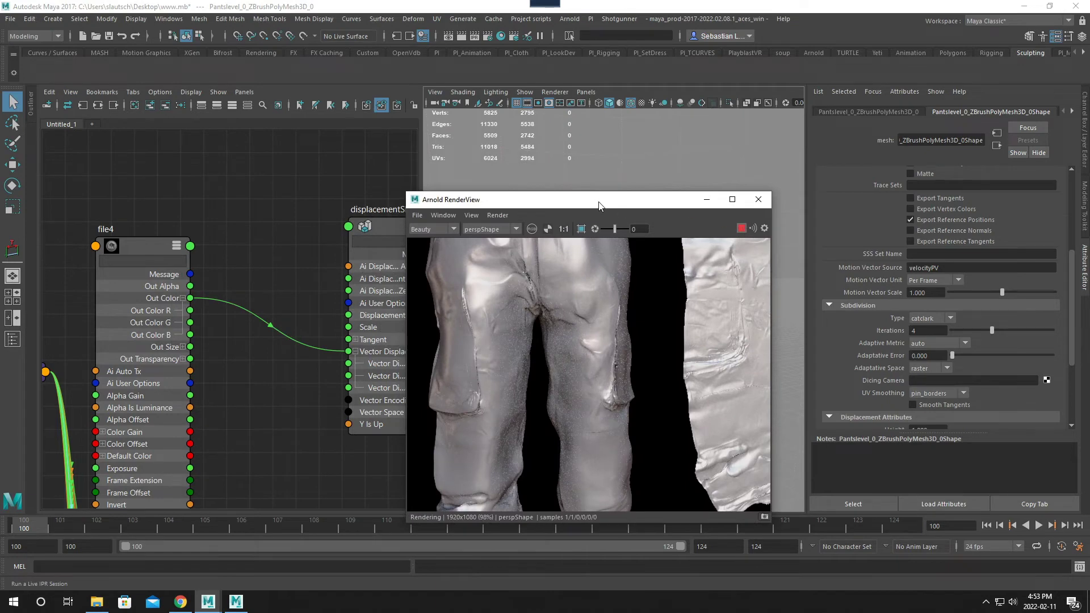
{"action": "left_click_drag", "start_coordinate": [599, 206], "coordinate": [599, 347]}
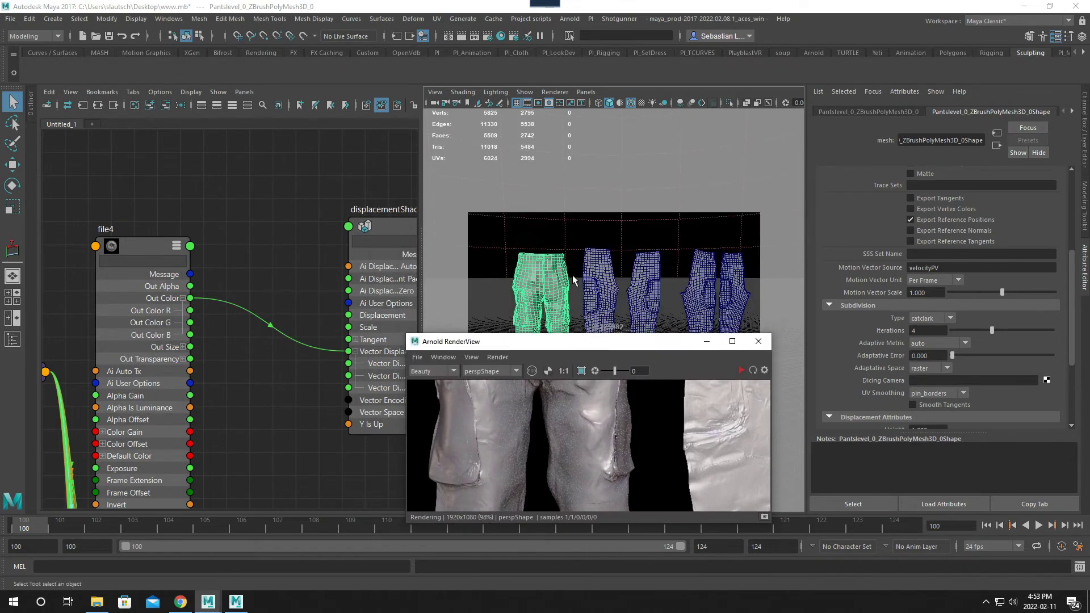
{"action": "left_click", "coordinate": [606, 283]}
{"action": "middle_click_drag", "start_coordinate": [237, 281], "coordinate": [291, 263]}
{"action": "scroll", "coordinate": [289, 255], "scroll_direction": "down", "scroll_amount": 5}
{"action": "middle_click_drag", "start_coordinate": [305, 172], "coordinate": [230, 235], "text": "alt"}
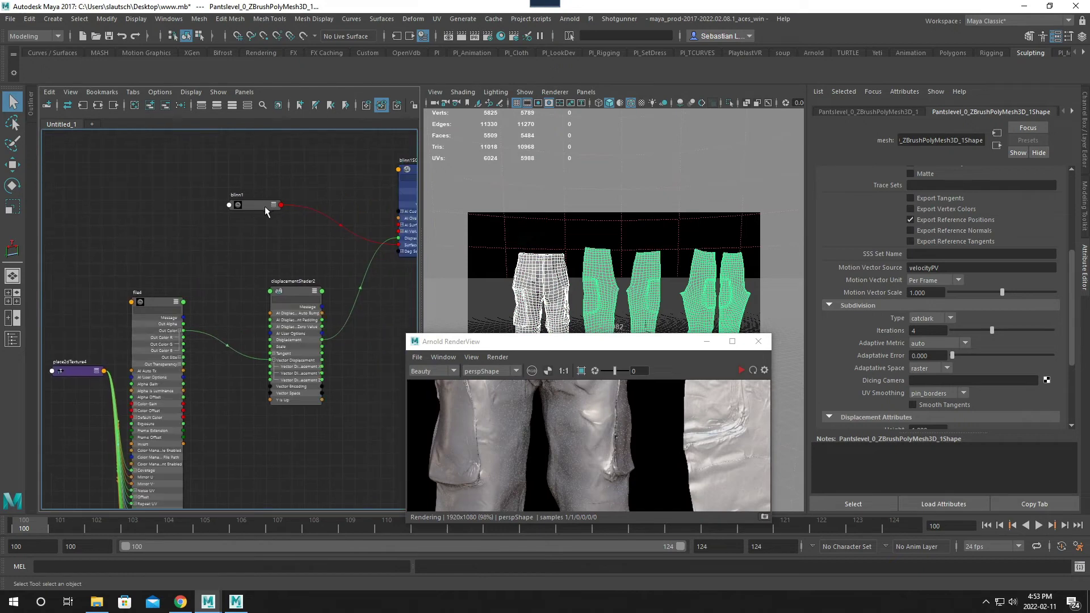
{"action": "right_click_drag", "start_coordinate": [257, 203], "coordinate": [258, 175]}
{"action": "middle_click_drag", "start_coordinate": [295, 225], "coordinate": [233, 225], "text": "alt"}
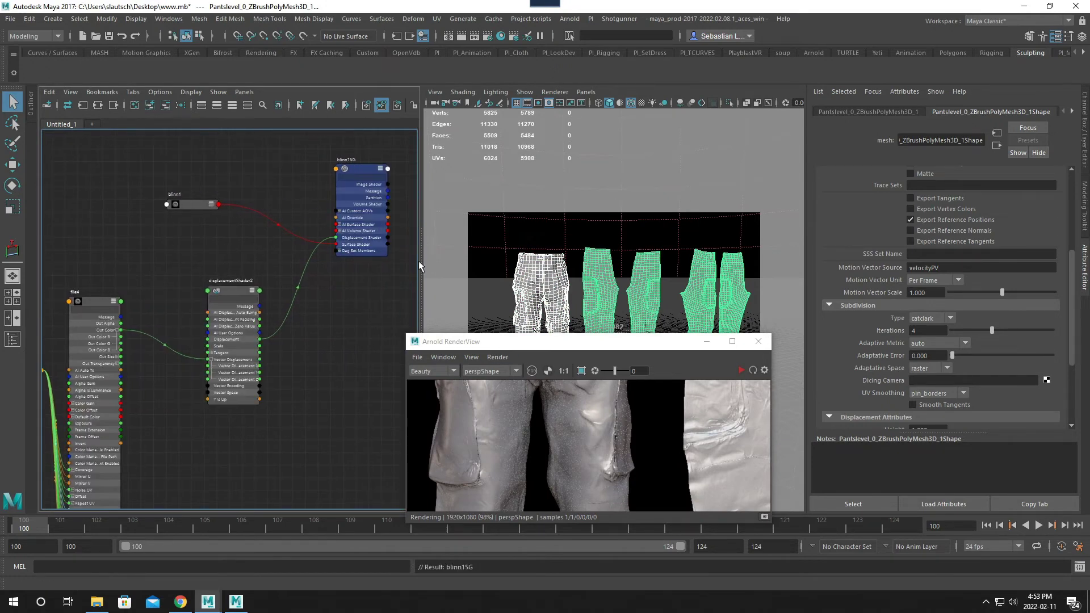
- Set the displacement shader's Vector Space to Tangent
{"action": "left_click", "coordinate": [594, 278]}
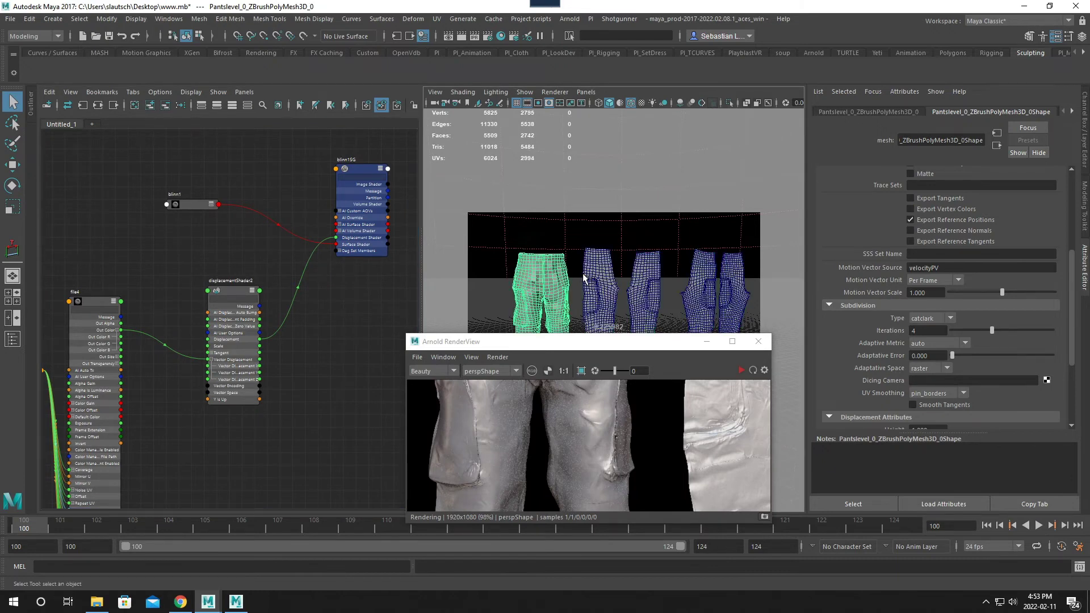
{"action": "left_click", "coordinate": [241, 290]}
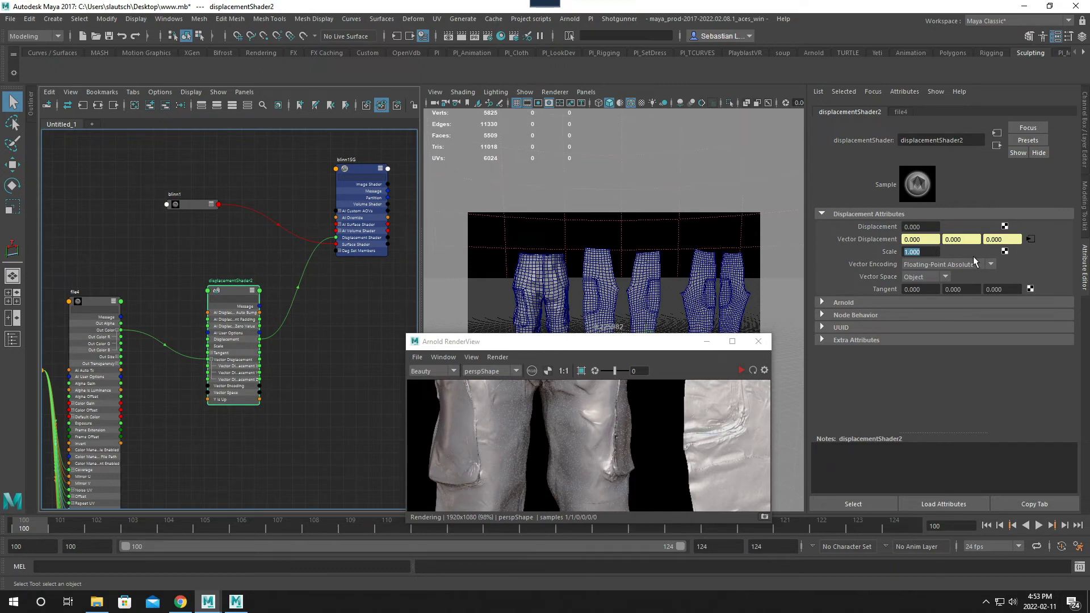
{"action": "left_click", "coordinate": [931, 278]}
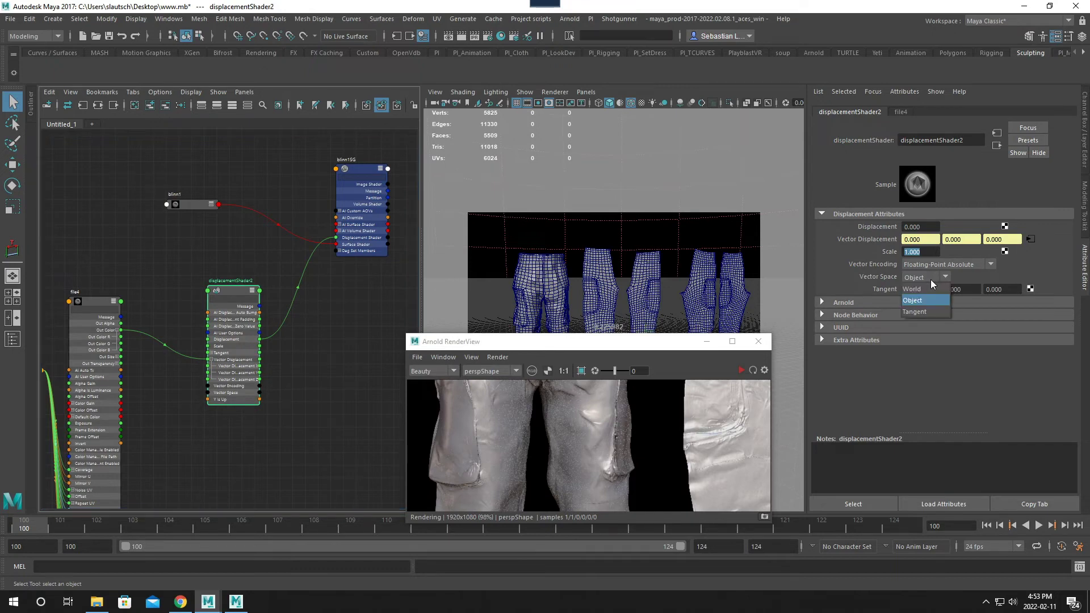
{"action": "left_click", "coordinate": [921, 312]}
- Reposition and enlarge the Arnold RenderView window with all the rendered pants pieces in view
{"action": "left_click_drag", "start_coordinate": [588, 348], "coordinate": [559, 228]}
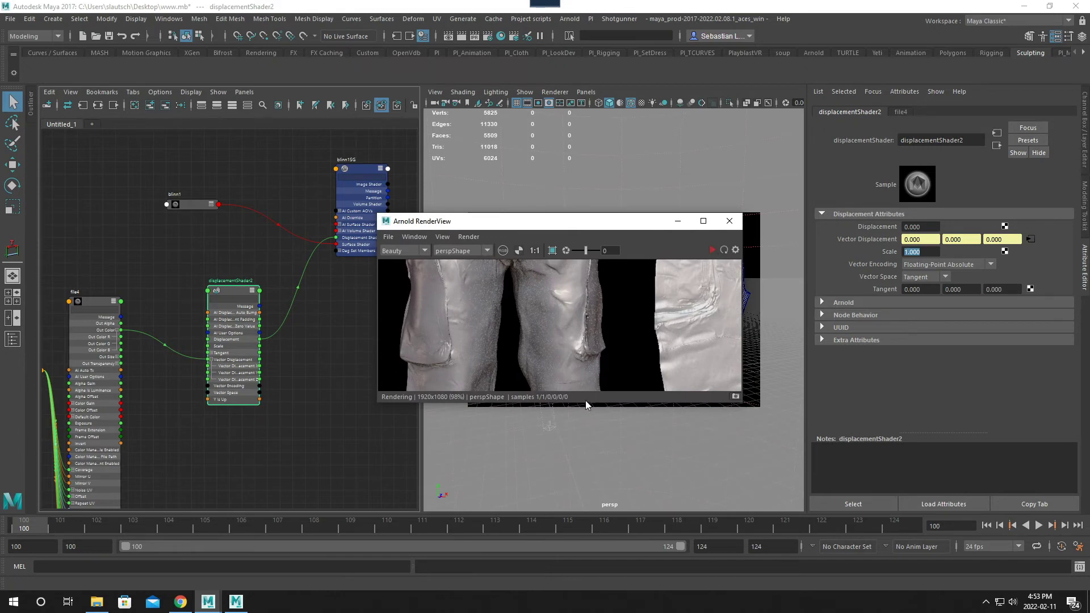
{"action": "left_click_drag", "start_coordinate": [586, 401], "coordinate": [591, 505]}
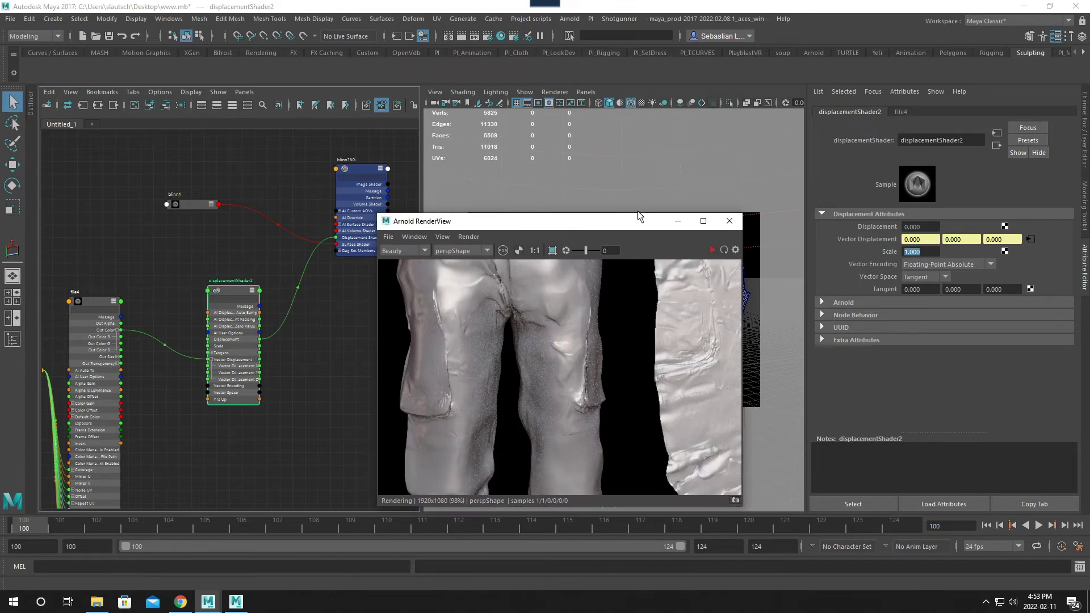
{"action": "left_click_drag", "start_coordinate": [638, 214], "coordinate": [639, 204]}
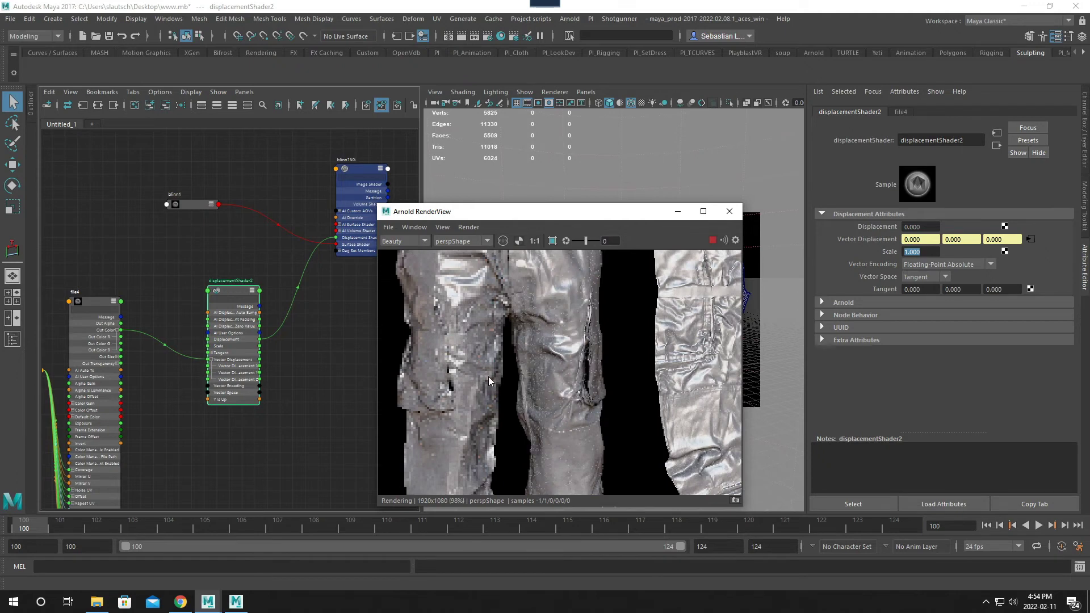
{"action": "right_click_drag", "start_coordinate": [501, 370], "coordinate": [445, 276], "text": "alt"}
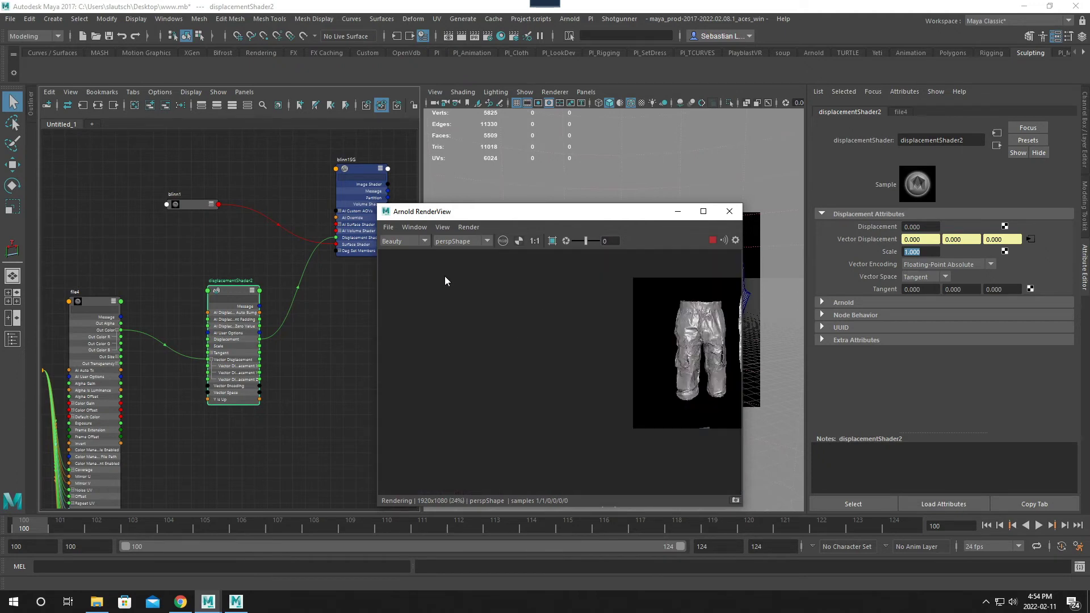
{"action": "middle_click_drag", "start_coordinate": [650, 322], "coordinate": [423, 300], "text": "alt"}
{"action": "left_click_drag", "start_coordinate": [444, 209], "coordinate": [259, 95]}
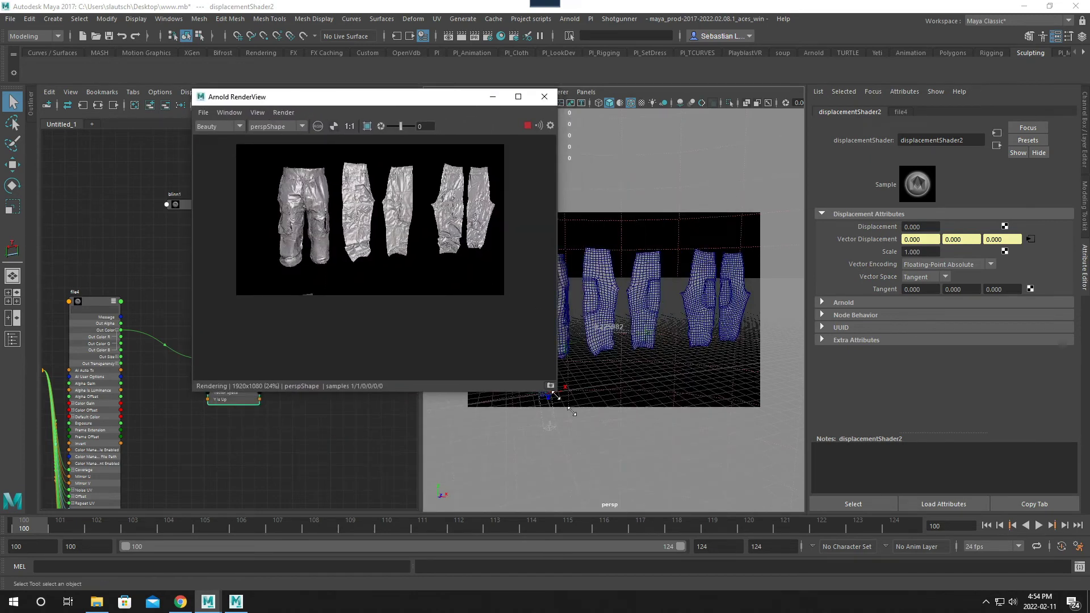
{"action": "left_click_drag", "start_coordinate": [556, 395], "coordinate": [783, 530]}
- Inspect the tangent-space displacement on the rendered pants, comparing the pieces and checking the waistband edge up close
{"action": "scroll", "coordinate": [516, 330], "scroll_direction": "up", "scroll_amount": 5}
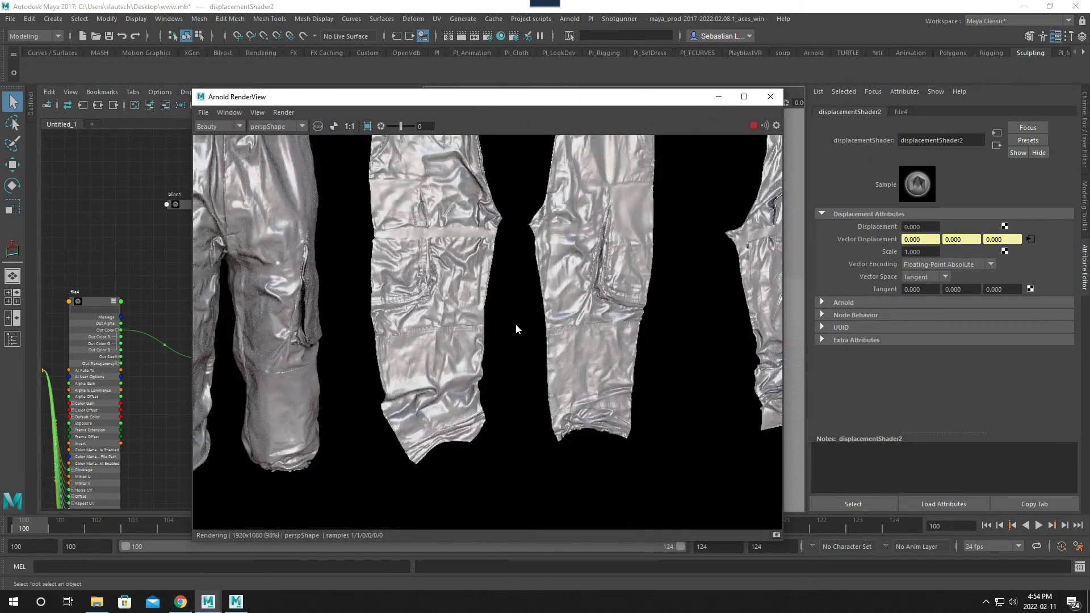
{"action": "scroll", "coordinate": [488, 320], "scroll_direction": "down", "scroll_amount": 3}
{"action": "scroll", "coordinate": [489, 329], "scroll_direction": "up", "scroll_amount": 1}
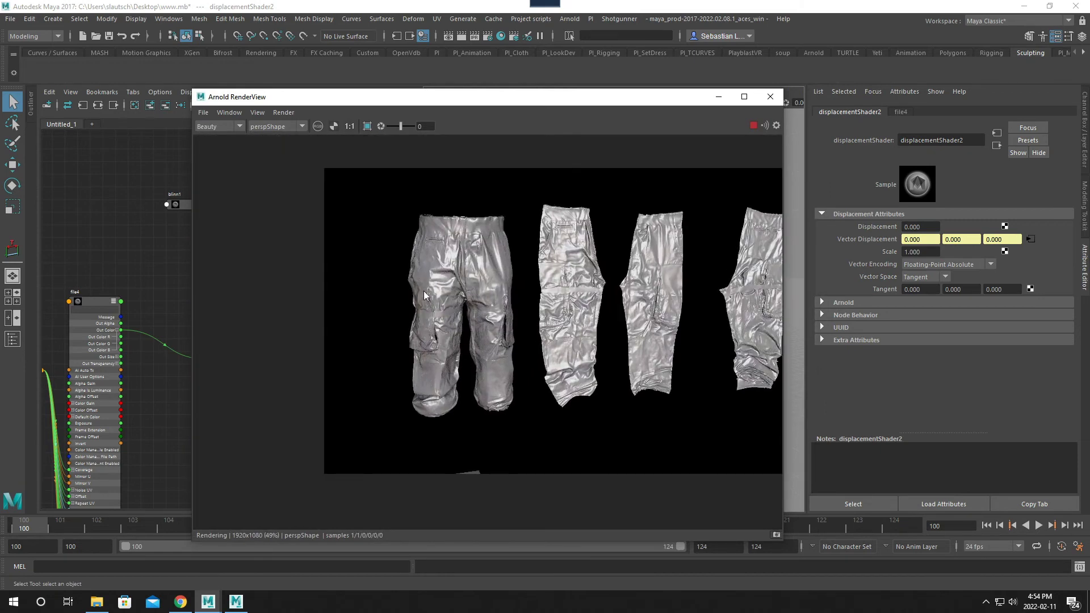
{"action": "scroll", "coordinate": [451, 335], "scroll_direction": "up", "scroll_amount": 5}
{"action": "scroll", "coordinate": [460, 318], "scroll_direction": "down", "scroll_amount": 4}
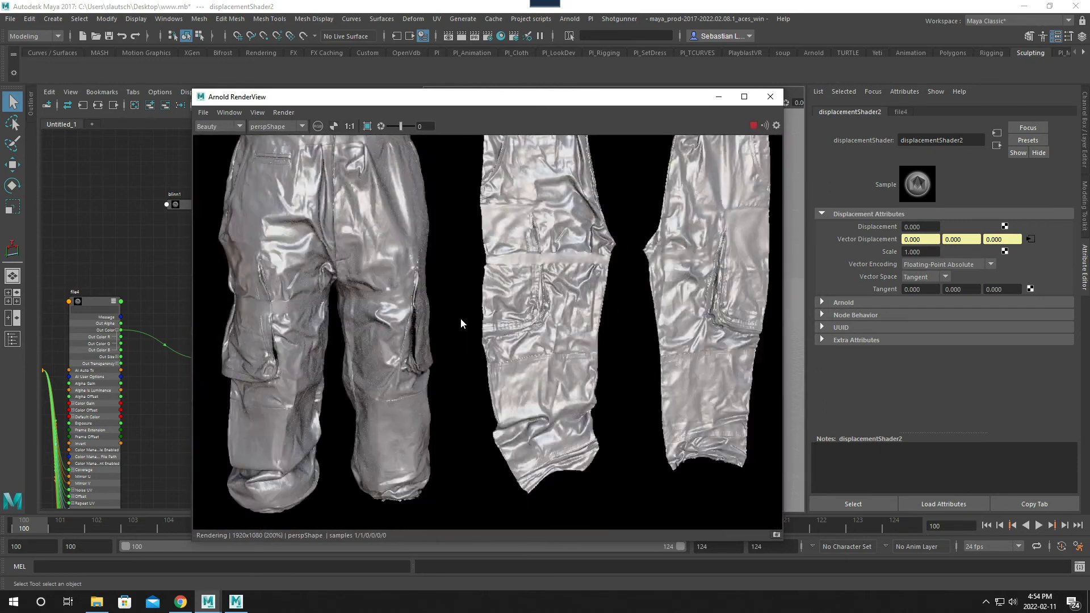
{"action": "left_click_drag", "start_coordinate": [491, 304], "coordinate": [506, 344]}
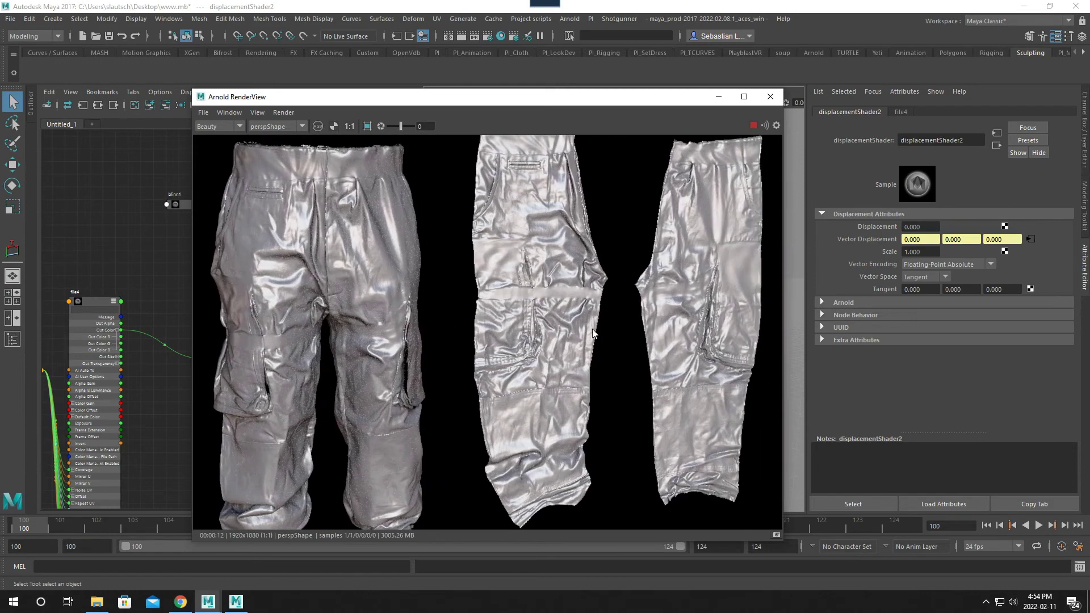
{"action": "left_click_drag", "start_coordinate": [591, 329], "coordinate": [657, 285]}
{"action": "scroll", "coordinate": [377, 312], "scroll_direction": "up", "scroll_amount": 2}
{"action": "left_click_drag", "start_coordinate": [415, 304], "coordinate": [537, 359]}
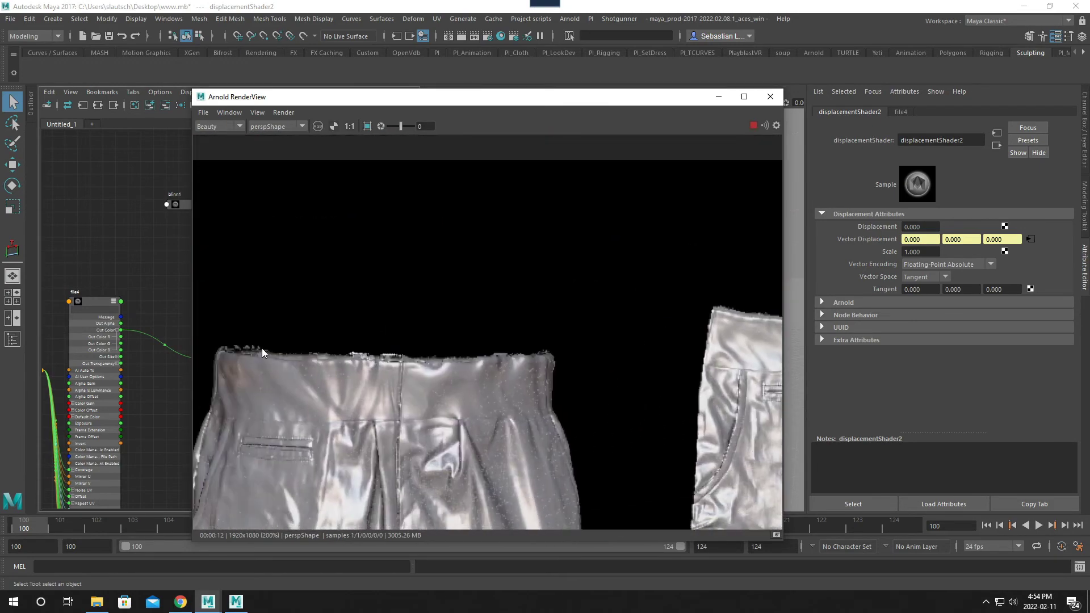
{"action": "key", "text": "f"}
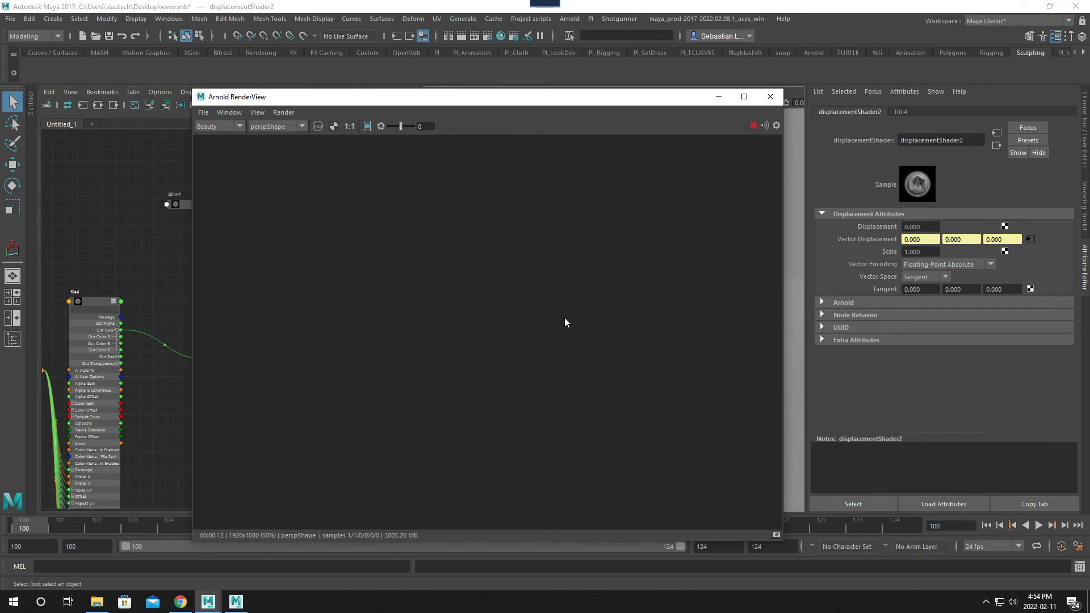
- Examine the displacement detail on the assembled pants up close, from the back pocket and seams down to the side pockets
{"action": "scroll", "coordinate": [342, 284], "scroll_direction": "up", "scroll_amount": 2}
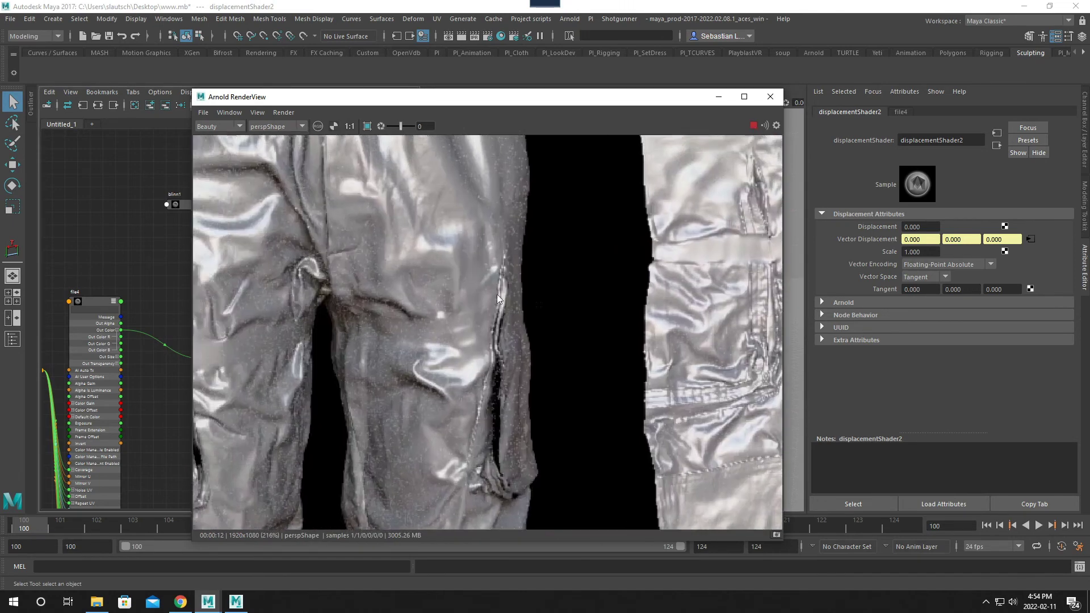
{"action": "left_click_drag", "start_coordinate": [335, 223], "coordinate": [326, 219]}
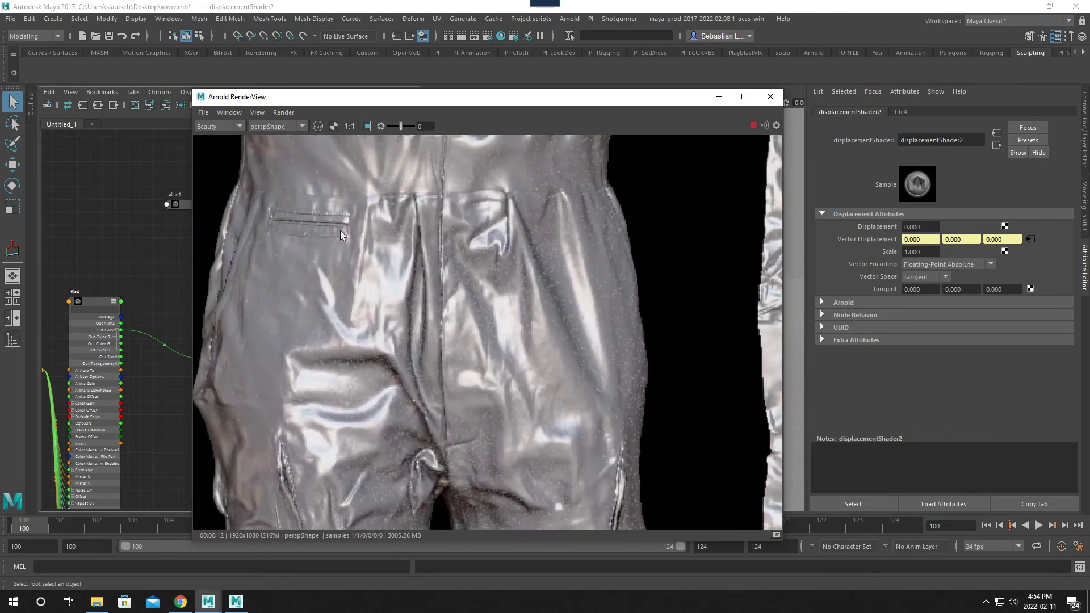
{"action": "left_click_drag", "start_coordinate": [389, 277], "coordinate": [397, 253]}
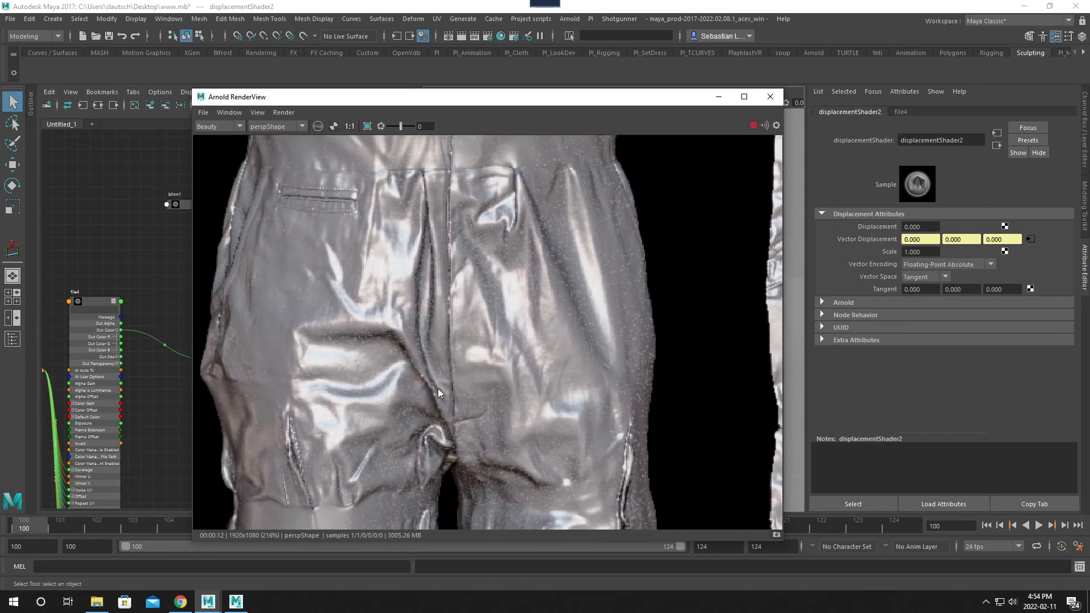
{"action": "left_click_drag", "start_coordinate": [438, 388], "coordinate": [486, 274]}
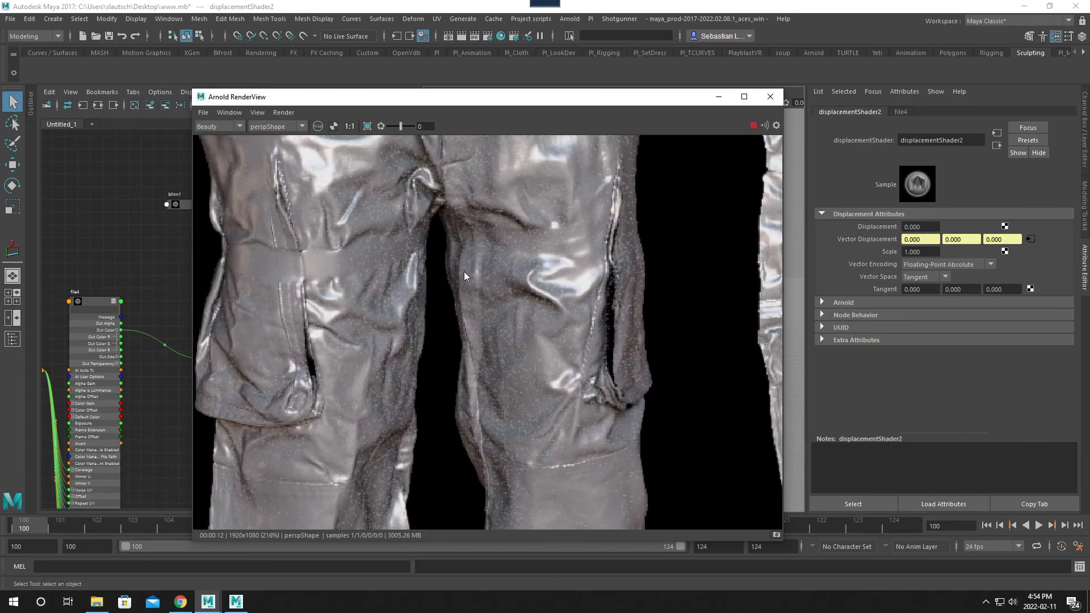
- Move the render window clear of the viewport meshes and examine the pocket and seam detail on the flat leg pieces
{"action": "left_click_drag", "start_coordinate": [647, 109], "coordinate": [496, 102]}
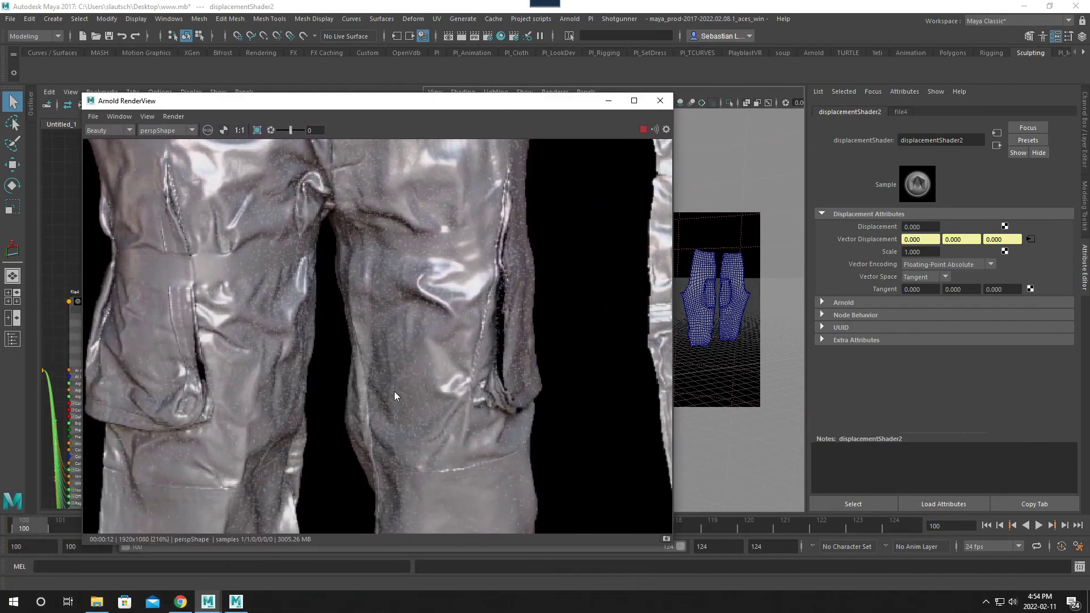
{"action": "scroll", "coordinate": [394, 391], "scroll_direction": "down", "scroll_amount": 1}
{"action": "scroll", "coordinate": [459, 349], "scroll_direction": "up", "scroll_amount": 1}
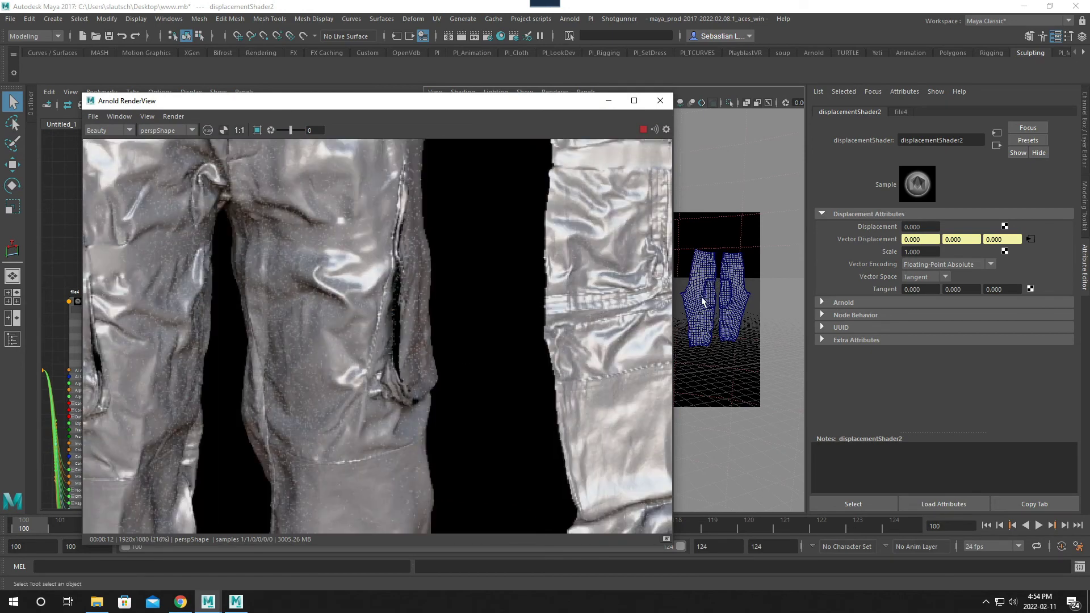
{"action": "middle_click_drag", "start_coordinate": [332, 337], "coordinate": [153, 338]}
{"action": "middle_click_drag", "start_coordinate": [325, 332], "coordinate": [250, 335]}
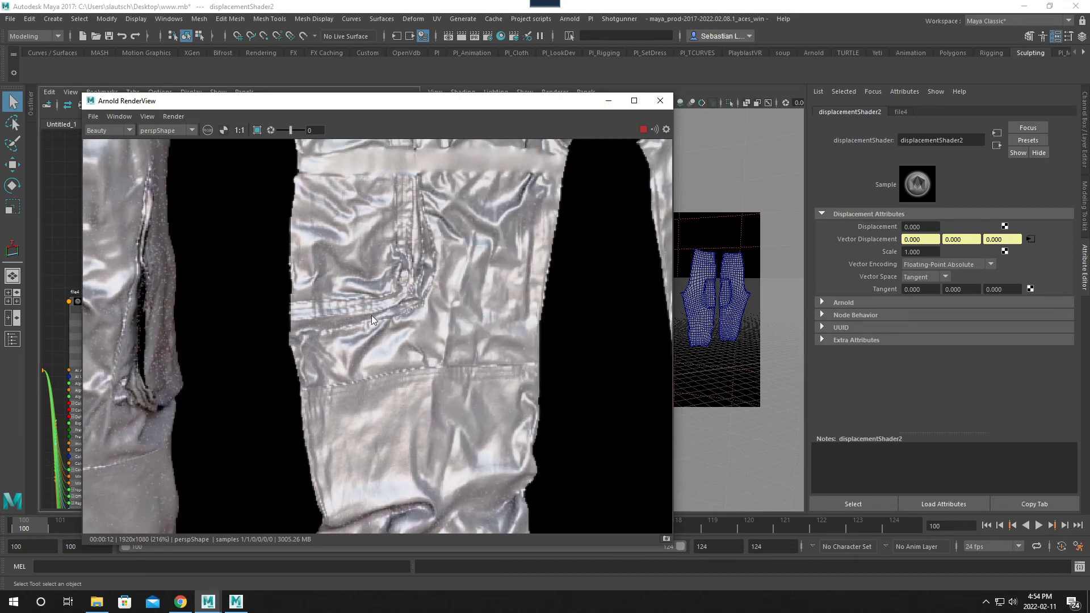
{"action": "scroll", "coordinate": [435, 316], "scroll_direction": "down", "scroll_amount": 2}
{"action": "middle_click_drag", "start_coordinate": [538, 299], "coordinate": [366, 308]}
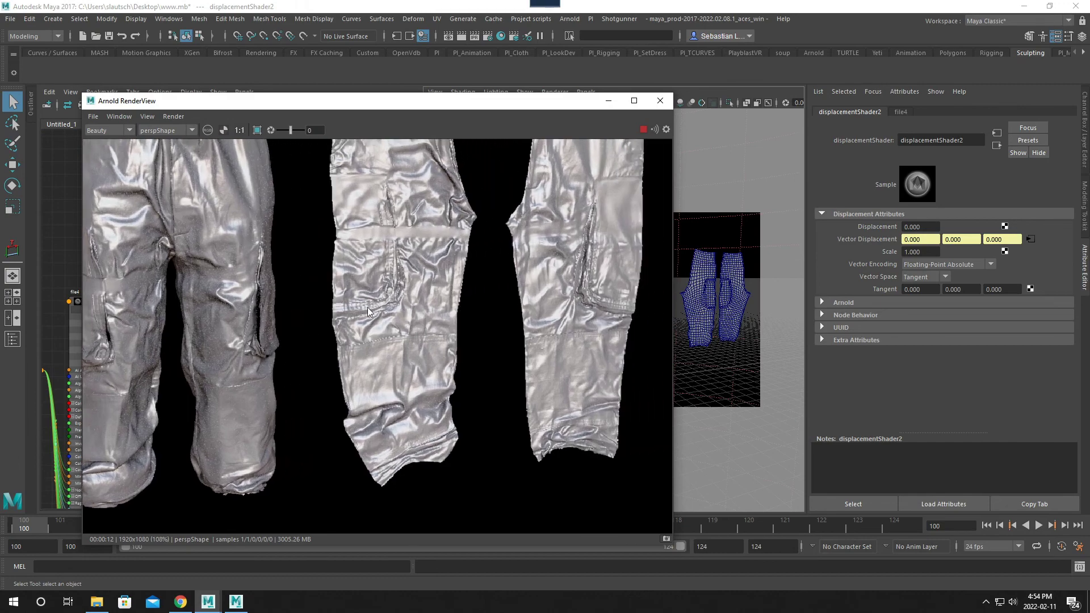
- Compare the flat leg pieces with the assembled pants in the render, checking the lower legs and cuffs
{"action": "mouse_move", "coordinate": [479, 288]}
{"action": "middle_mouse_down"}
{"action": "mouse_move", "coordinate": [228, 292]}
{"action": "mouse_move", "coordinate": [379, 292]}
{"action": "mouse_move", "coordinate": [312, 425]}
{"action": "middle_mouse_up"}
{"action": "middle_click_drag", "start_coordinate": [143, 451], "coordinate": [451, 315]}
{"action": "scroll", "coordinate": [243, 306], "scroll_direction": "down", "scroll_amount": 1}
{"action": "middle_click_drag", "start_coordinate": [242, 306], "coordinate": [529, 262]}
{"action": "scroll", "coordinate": [307, 332], "scroll_direction": "down", "scroll_amount": 1}
{"action": "middle_click_drag", "start_coordinate": [375, 285], "coordinate": [667, 244]}
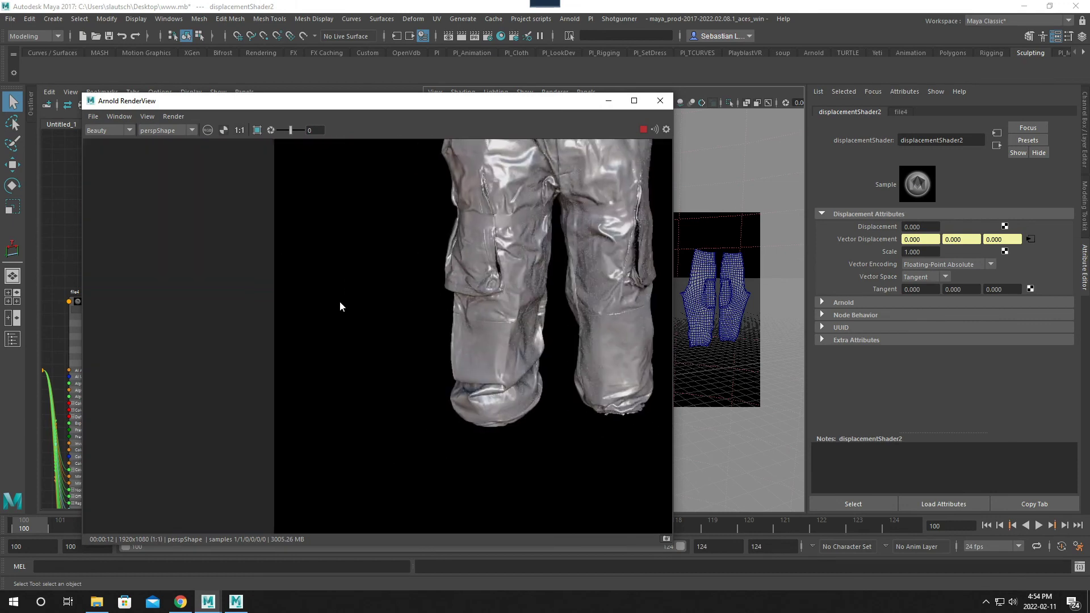
- Frame the assembled pants beside the flat leg pieces in the render view and restart the Arnold render
{"action": "middle_click_drag", "start_coordinate": [341, 306], "coordinate": [409, 298]}
{"action": "middle_click_drag", "start_coordinate": [669, 287], "coordinate": [435, 343]}
{"action": "scroll", "coordinate": [393, 286], "scroll_direction": "down", "scroll_amount": 1}
{"action": "middle_click_drag", "start_coordinate": [542, 305], "coordinate": [393, 322]}
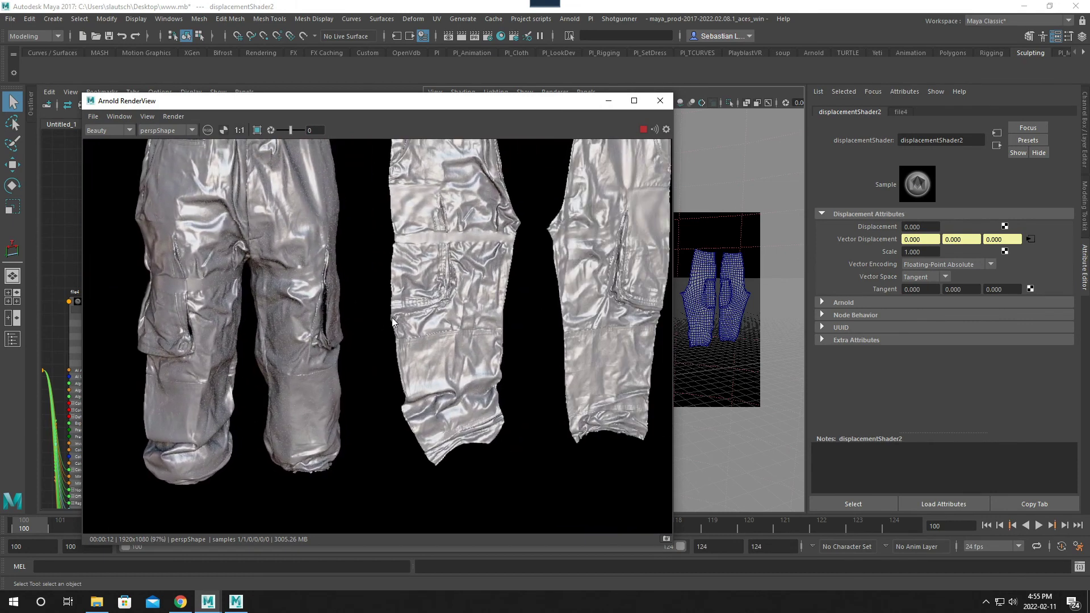
{"action": "middle_click_drag", "start_coordinate": [430, 311], "coordinate": [490, 307]}
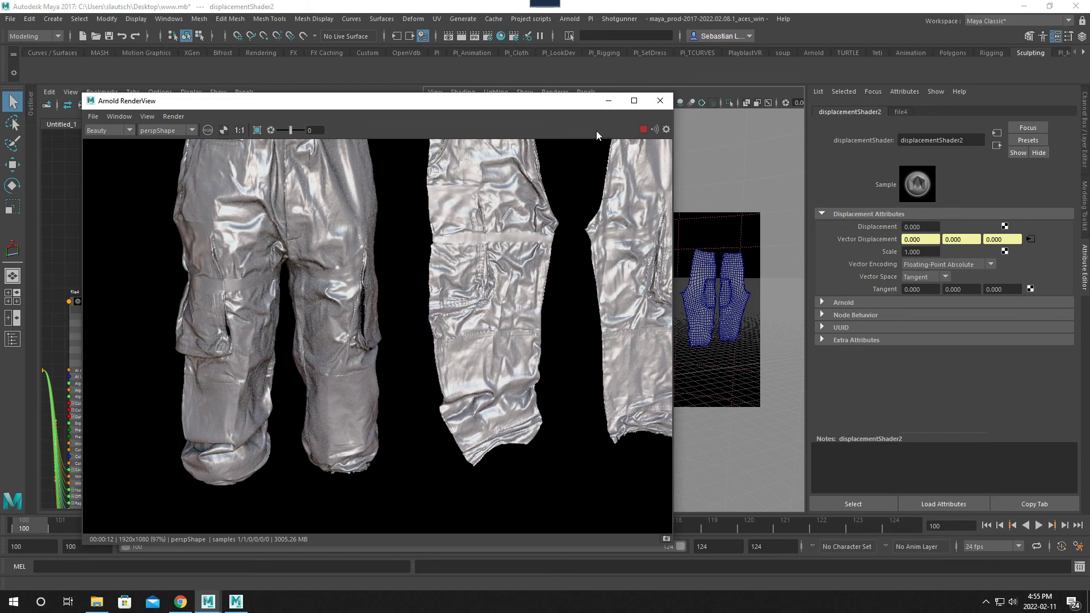
{"action": "left_click", "coordinate": [643, 130]}
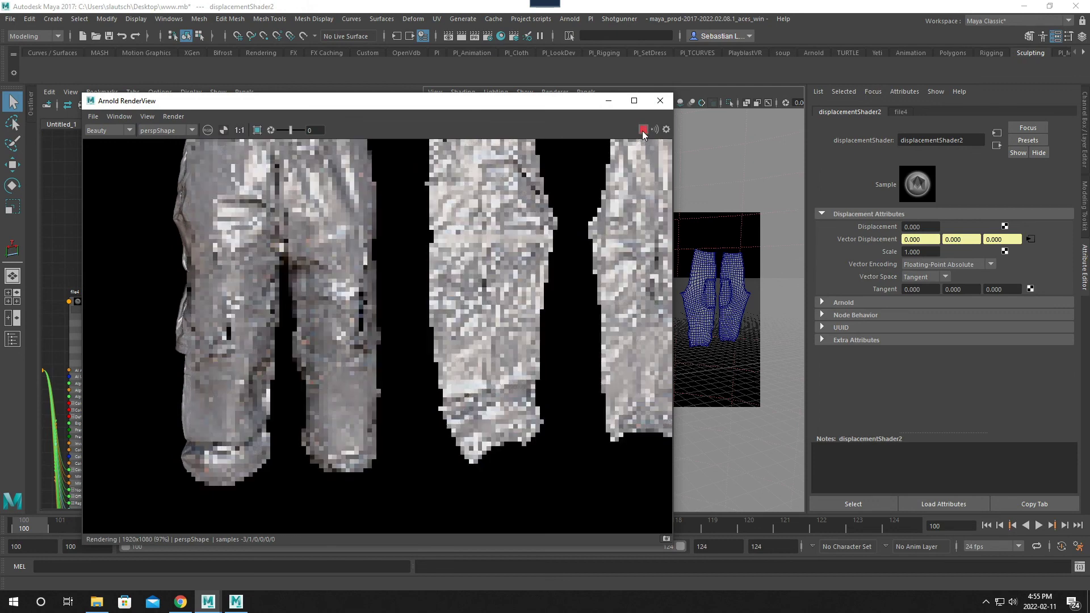